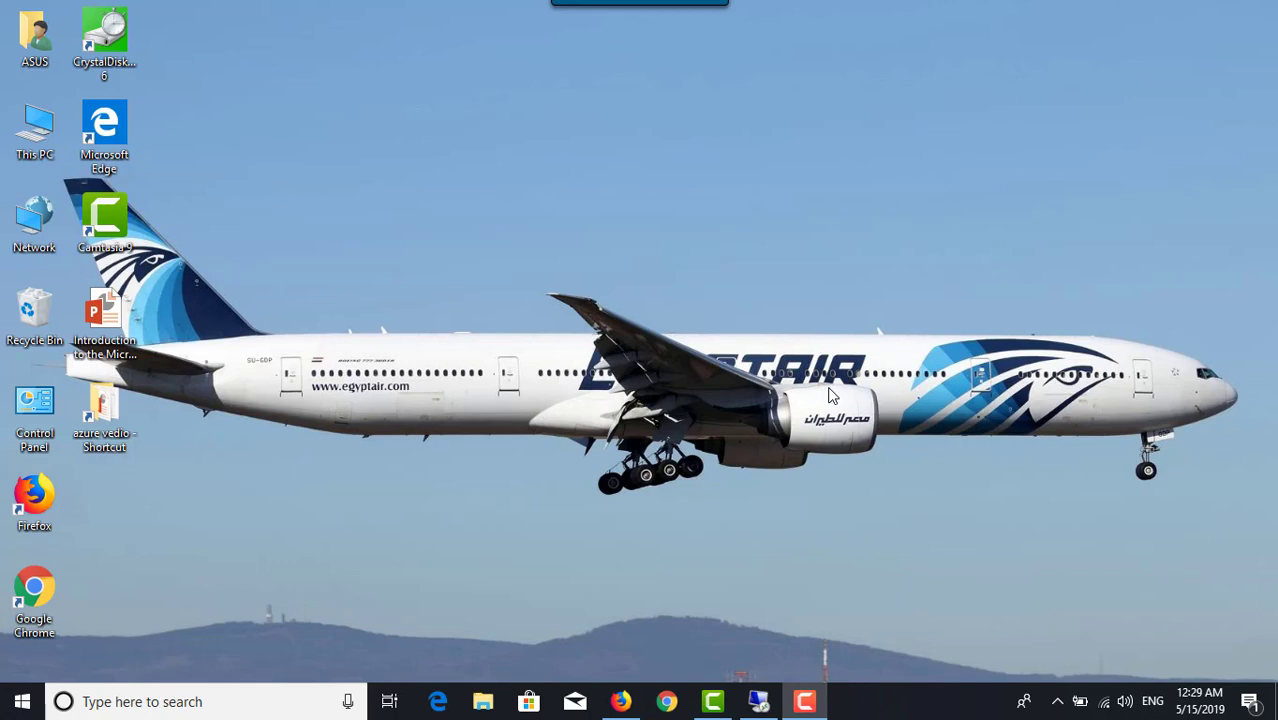
mouse_move(760, 706)
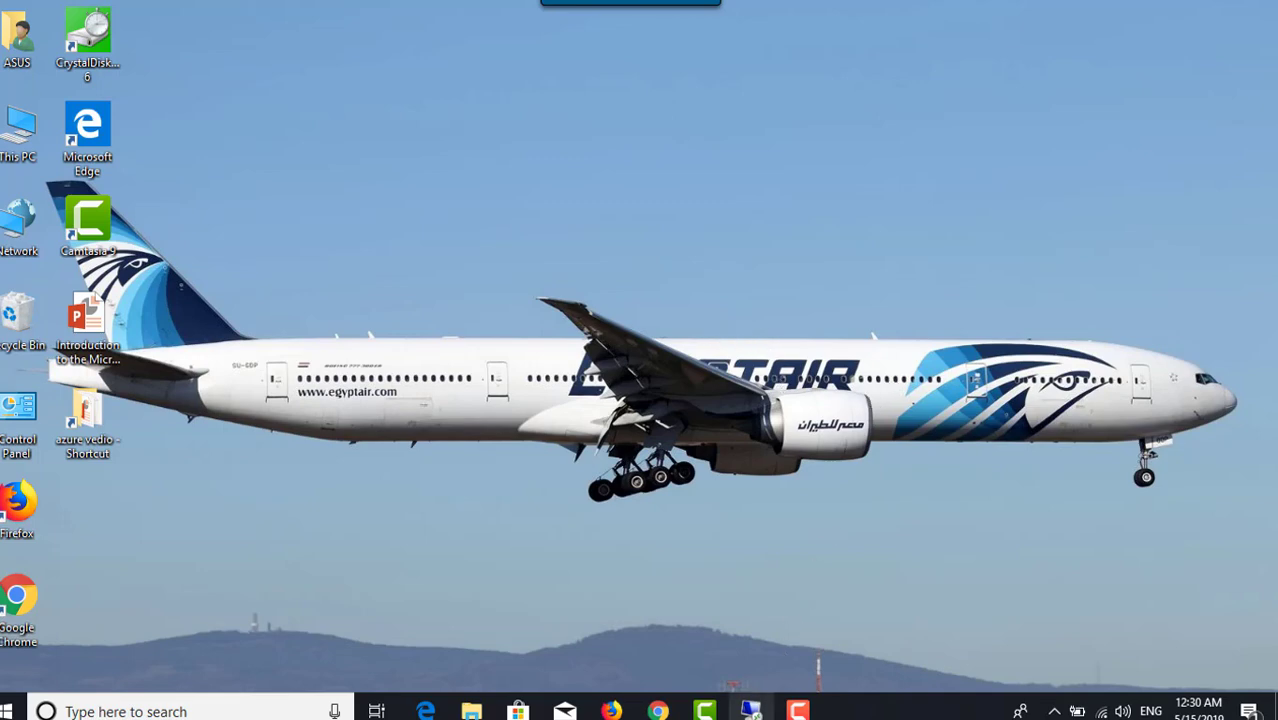
click(751, 710)
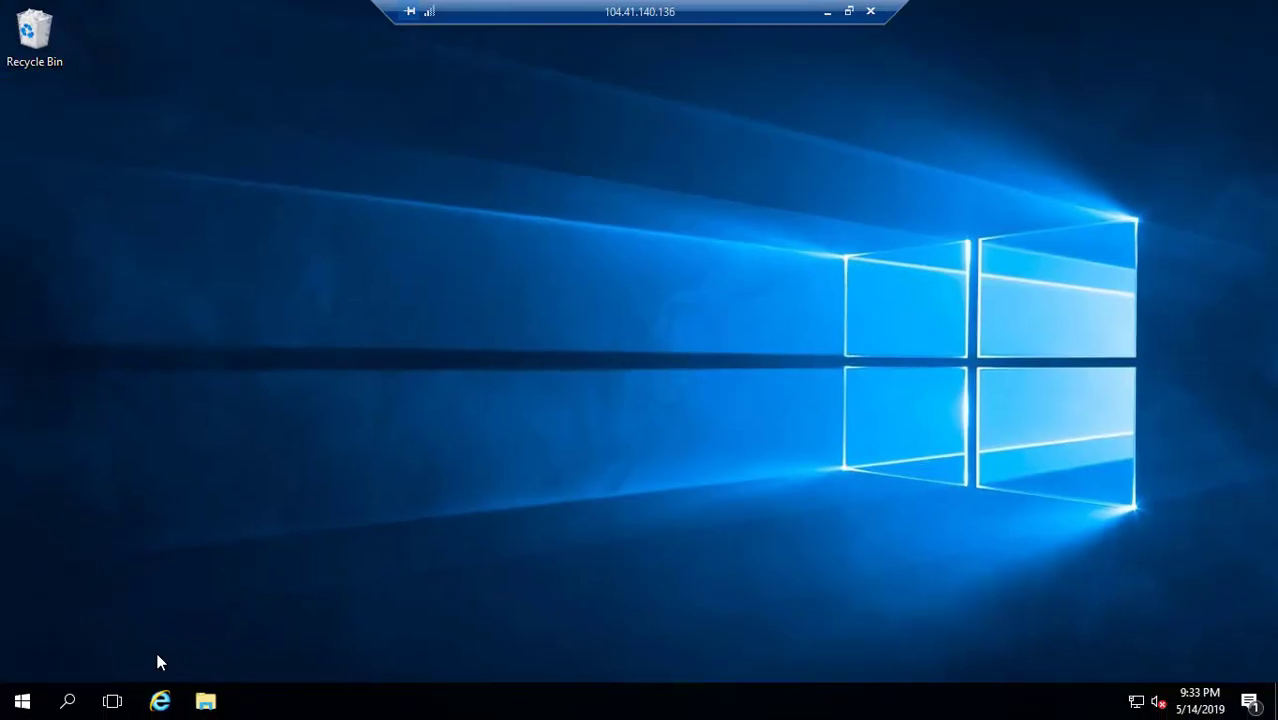
click(160, 702)
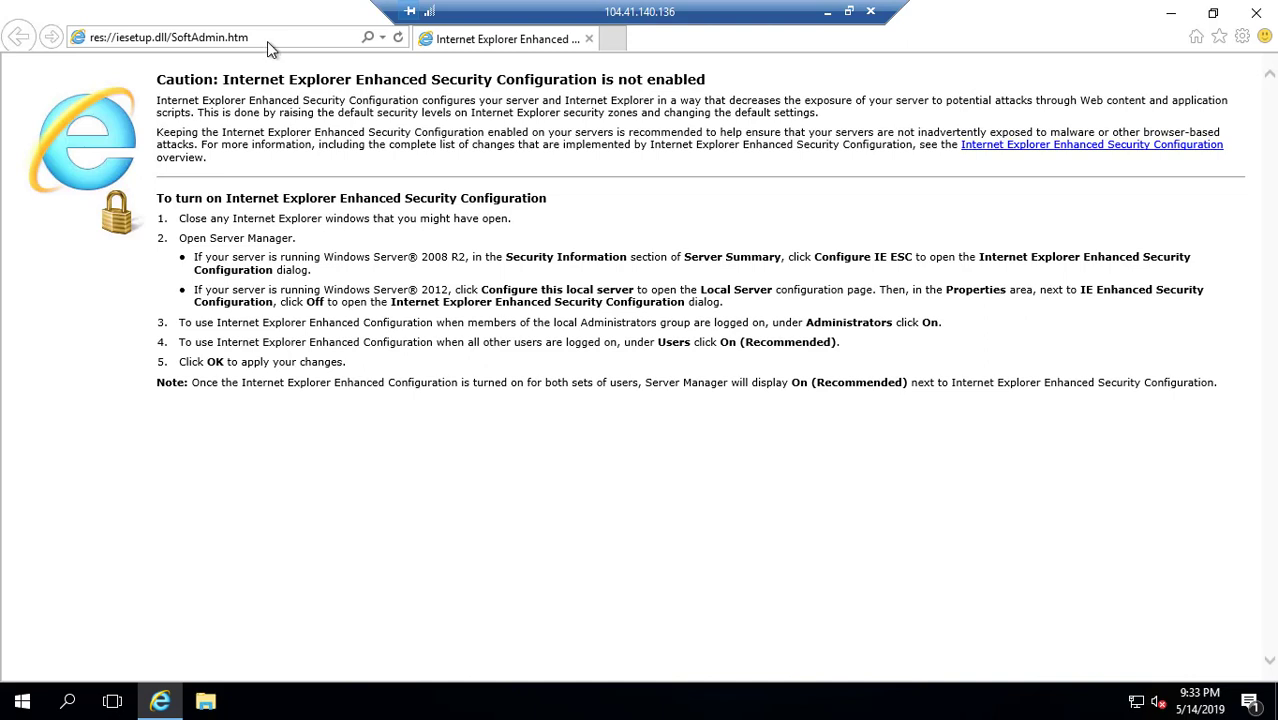
text(h)
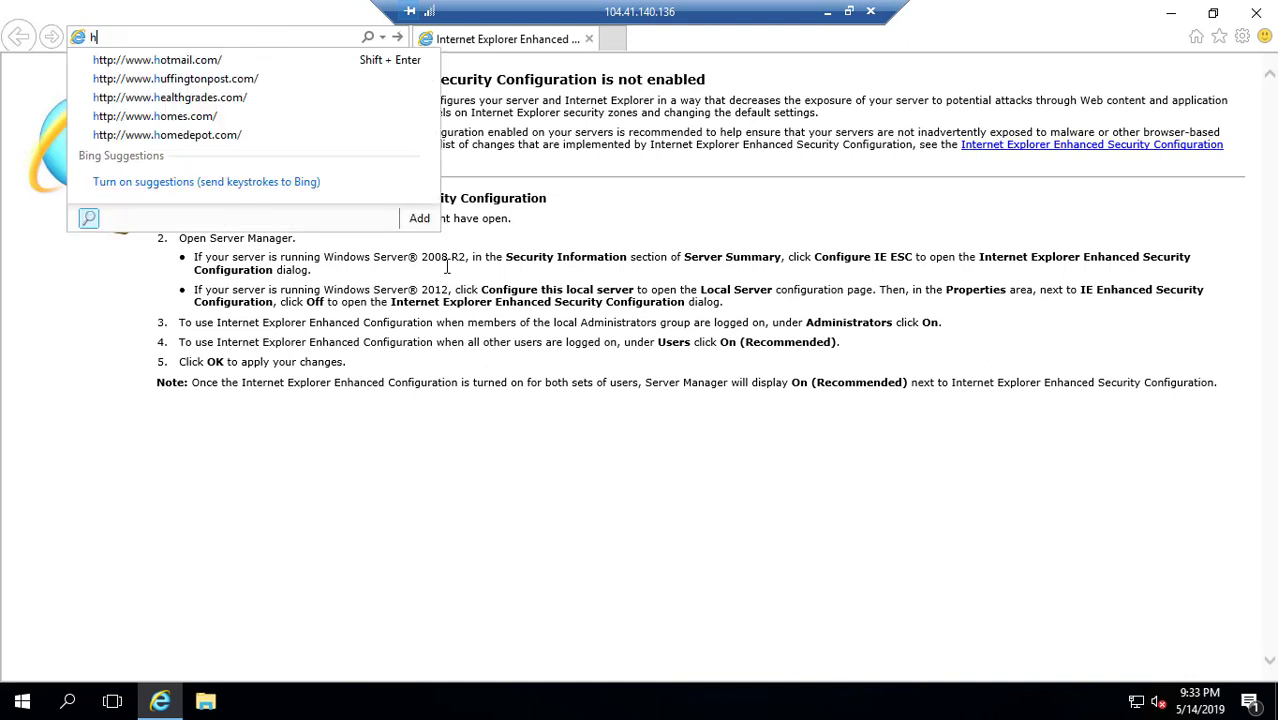
key(BackSpace)
text(localhost/)
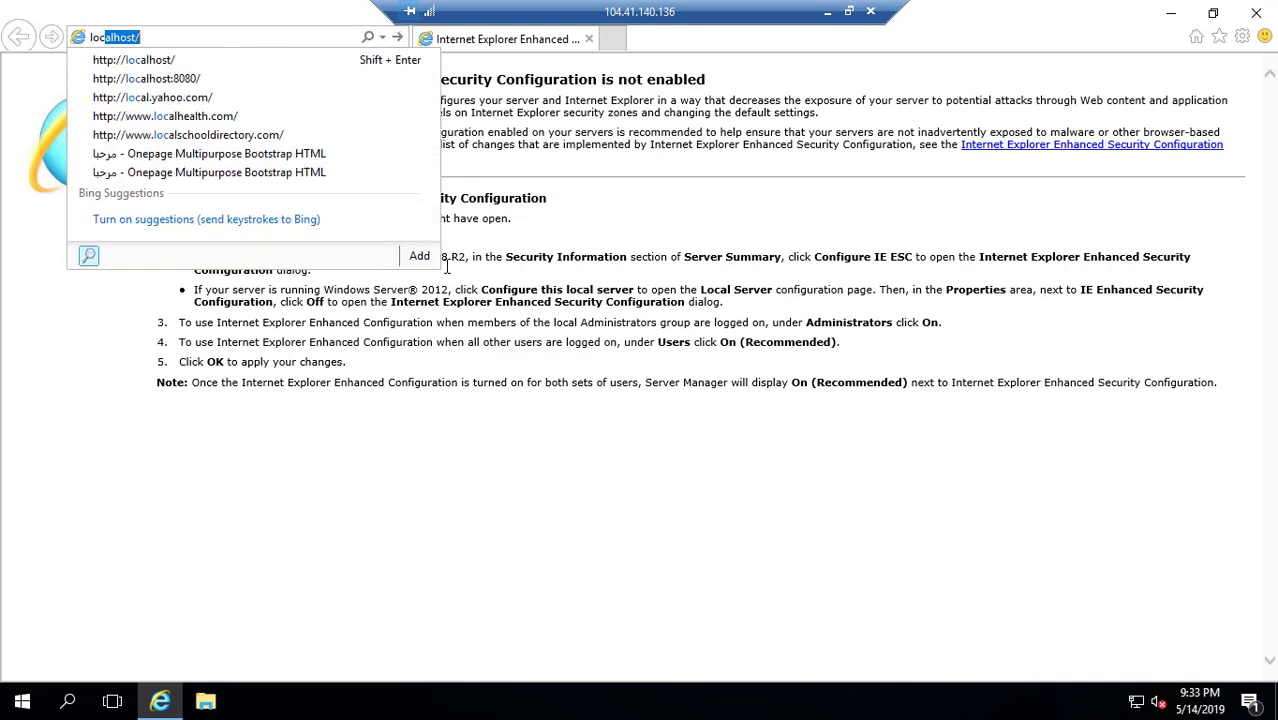
key(End)
key(Down)
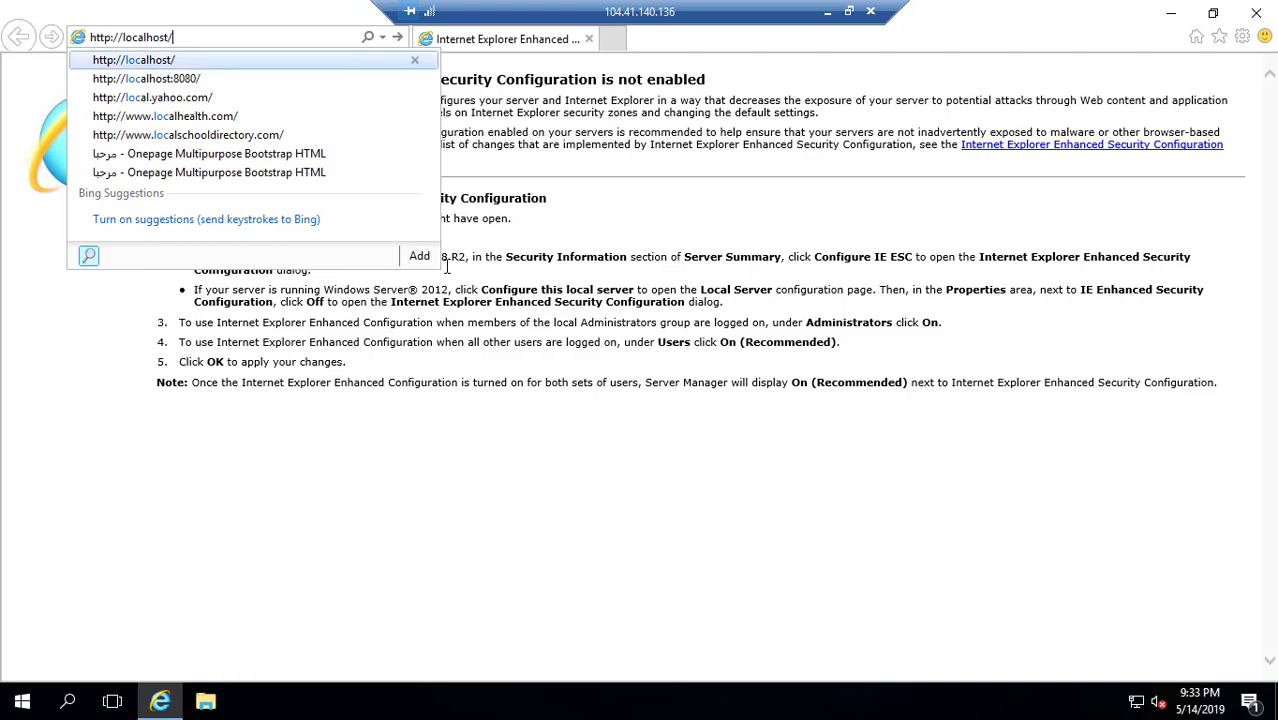
key(Return)
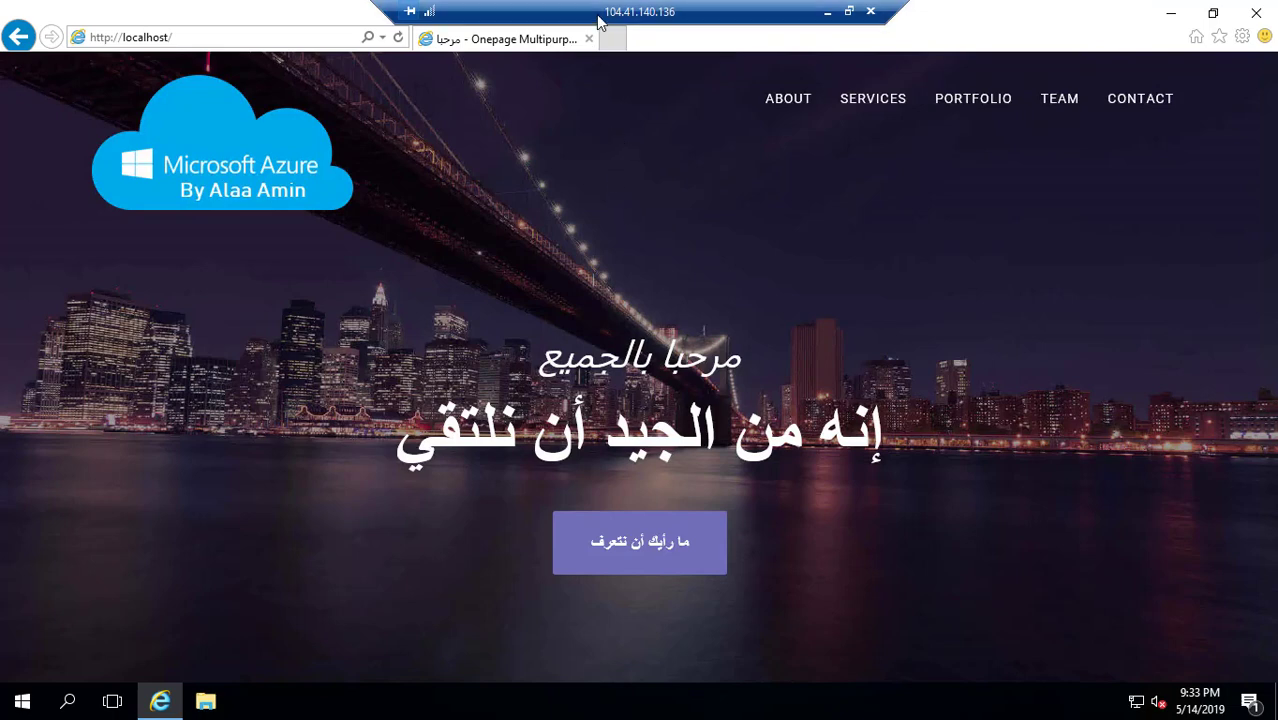
Switch to the Azure portal in Firefox and open the Networking settings of the web1 virtual machine.
click(827, 14)
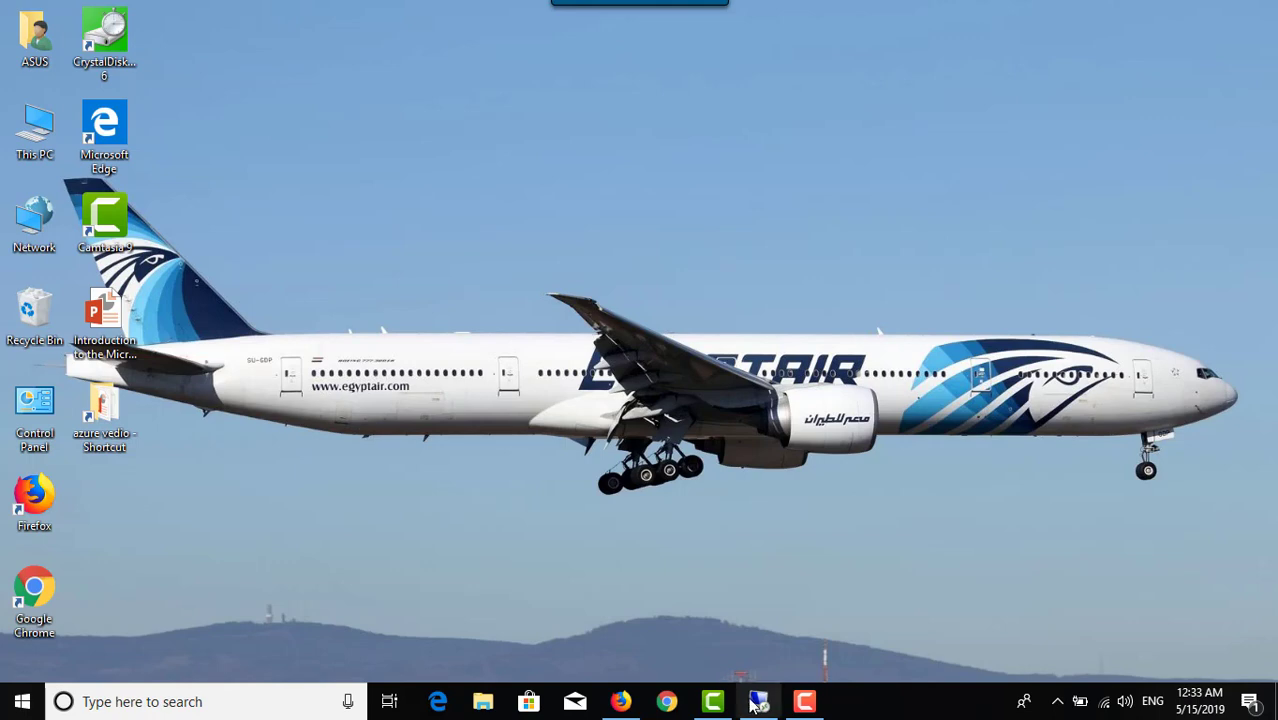
click(621, 701)
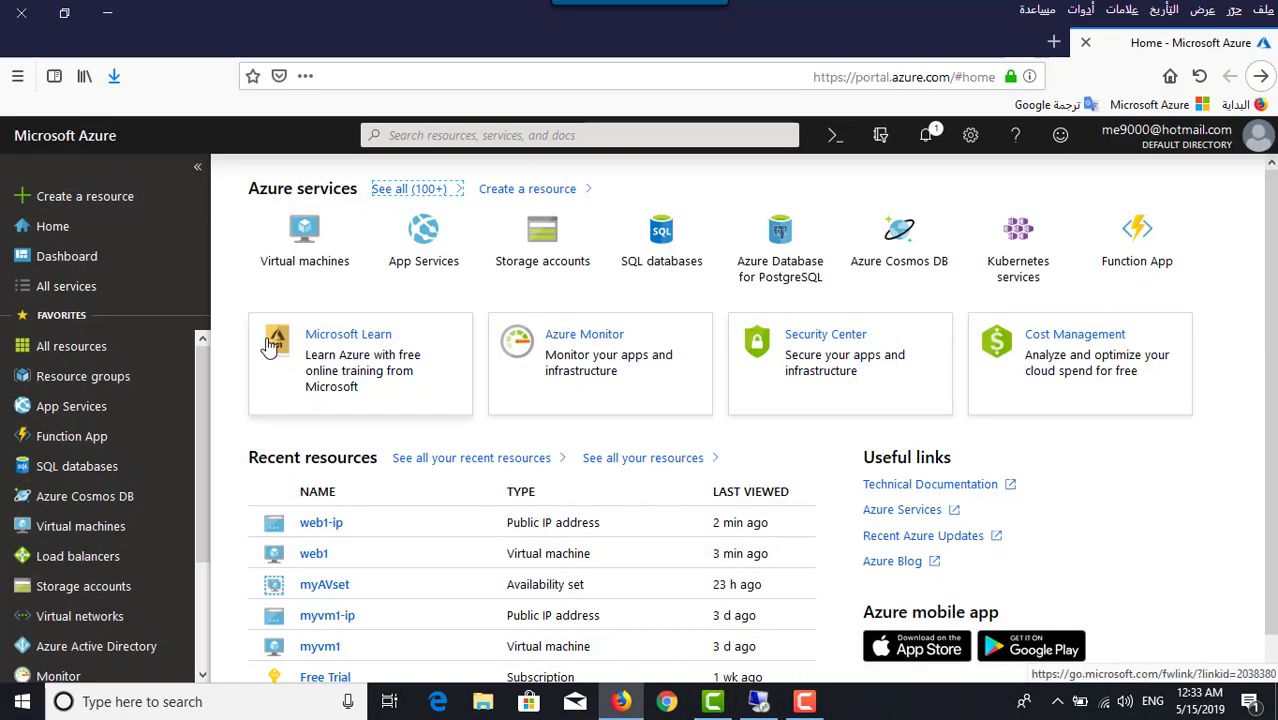
click(288, 256)
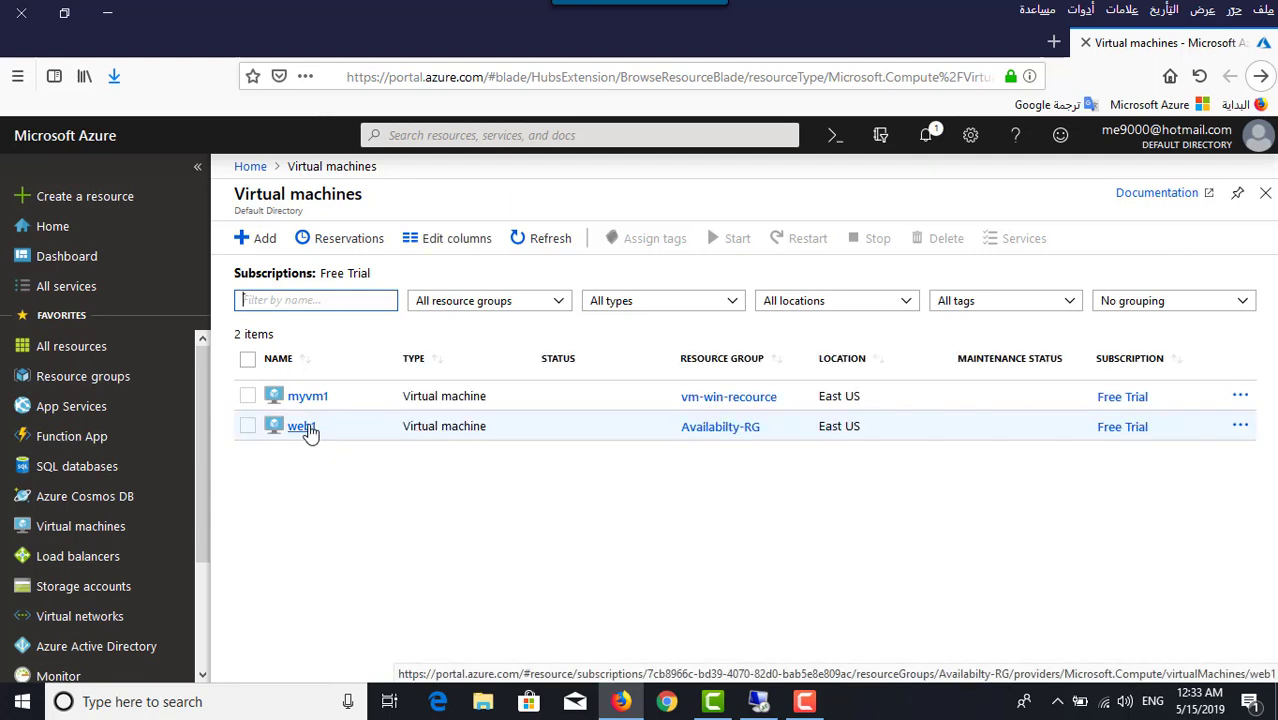
click(301, 426)
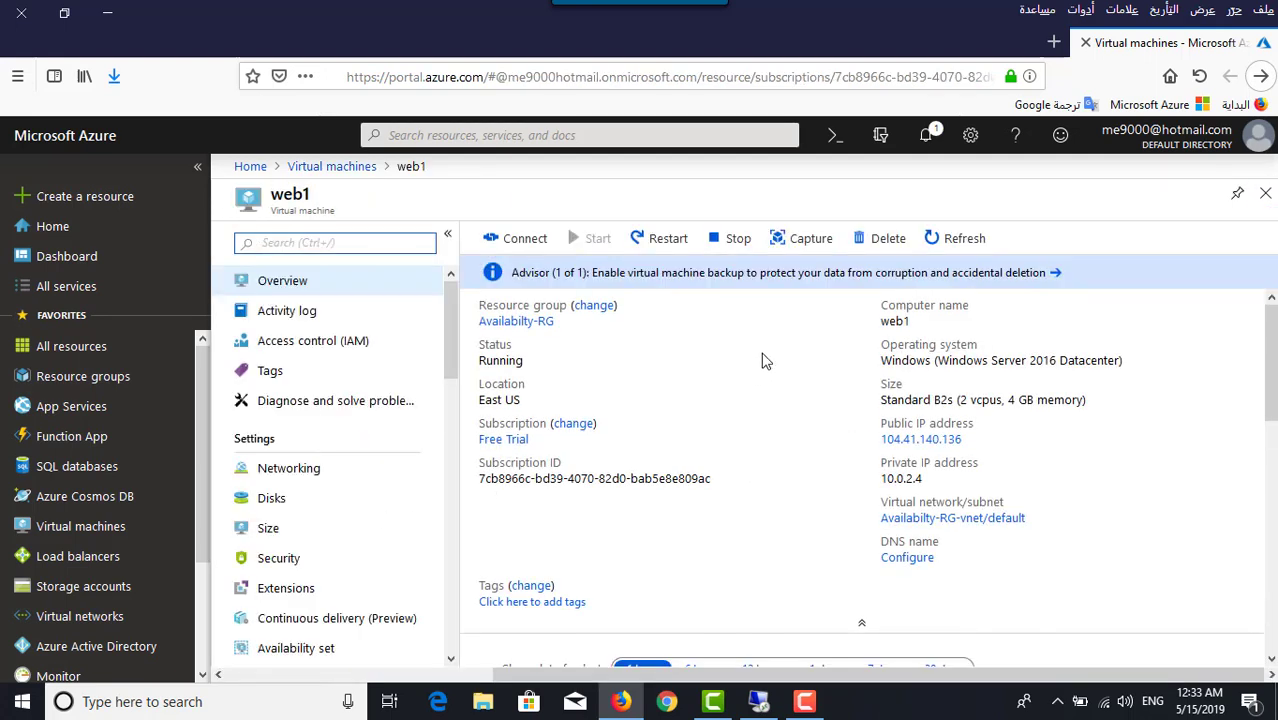
scroll(765, 360, down, 2)
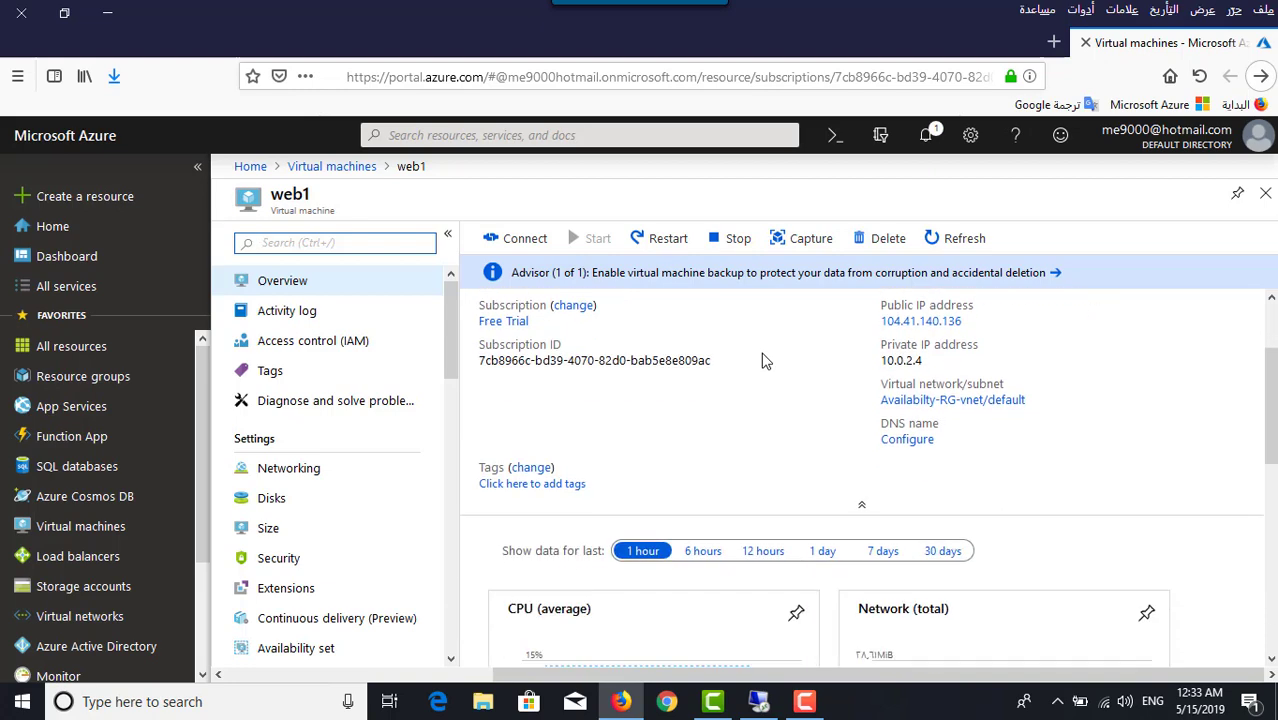
click(290, 469)
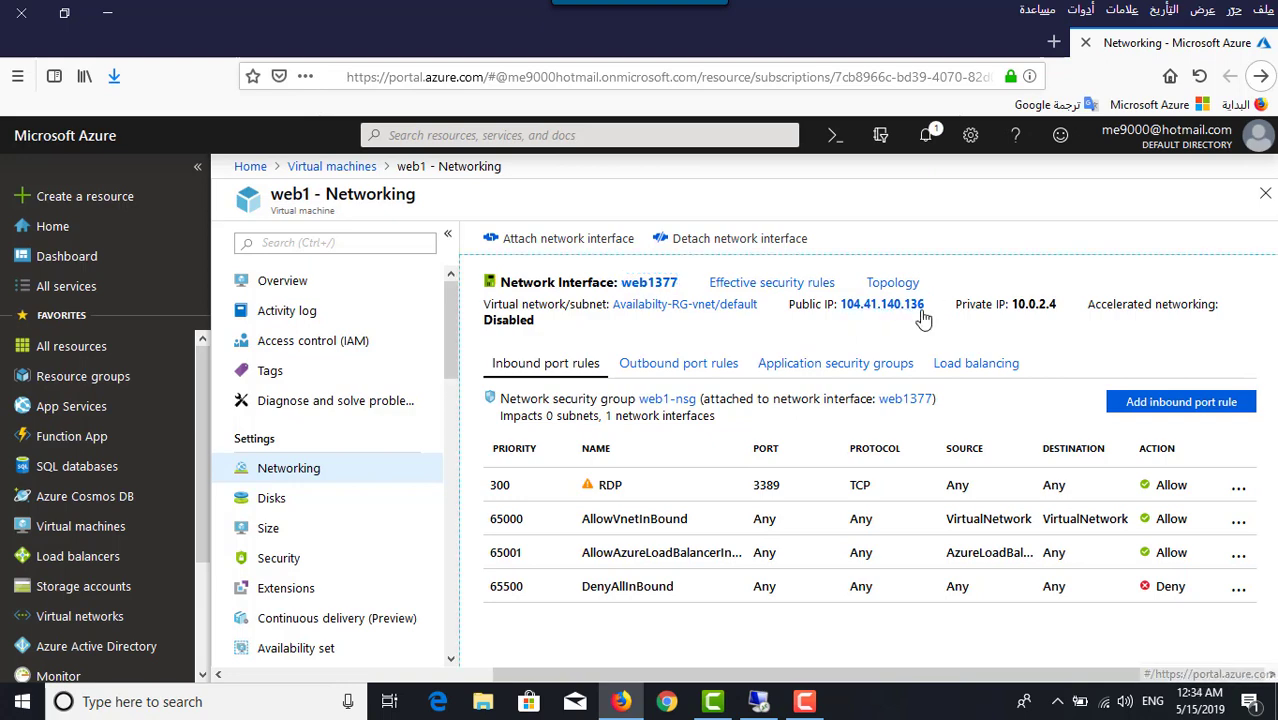
Copy web1's public IP address from its details page and browse to it in a new tab.
click(922, 311)
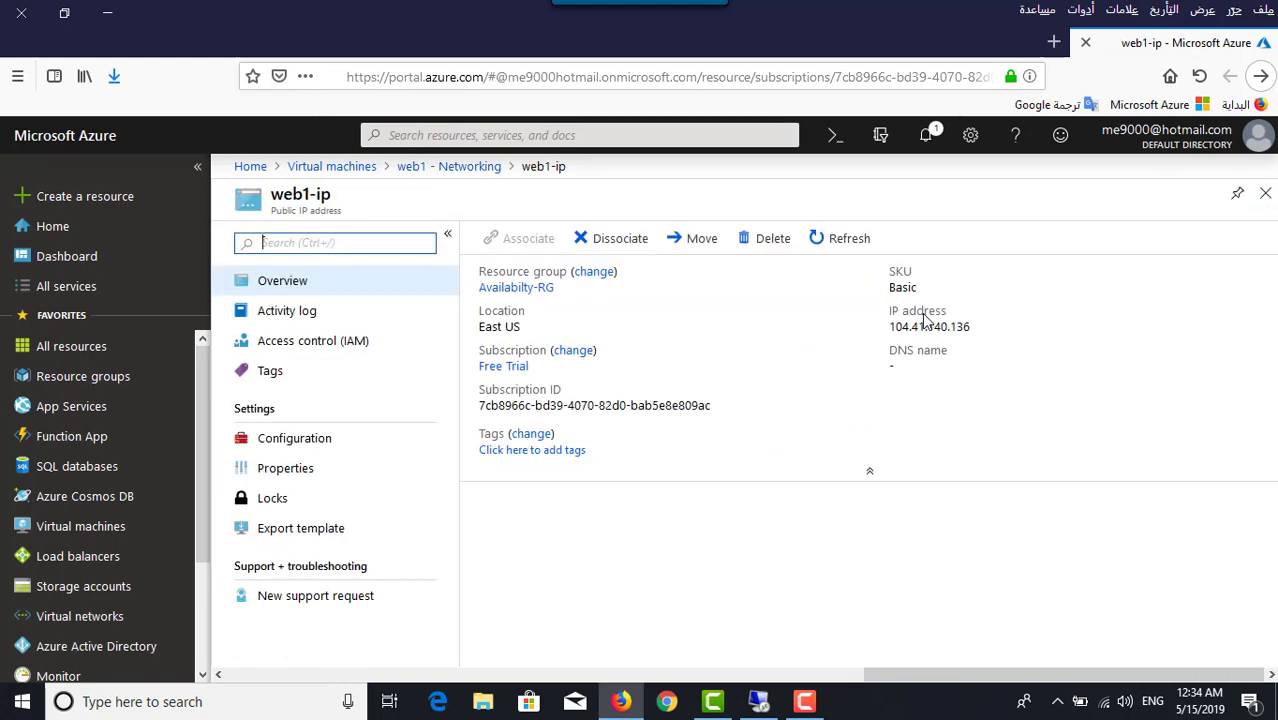
click(993, 330)
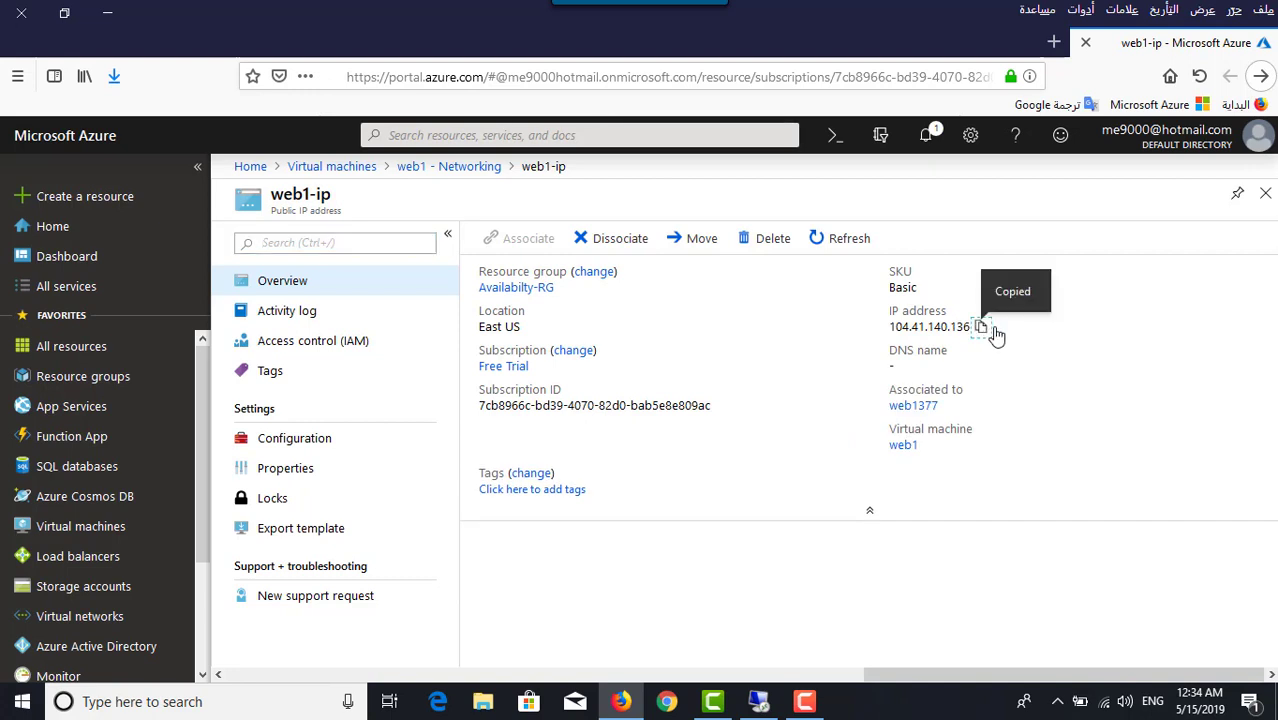
click(1054, 42)
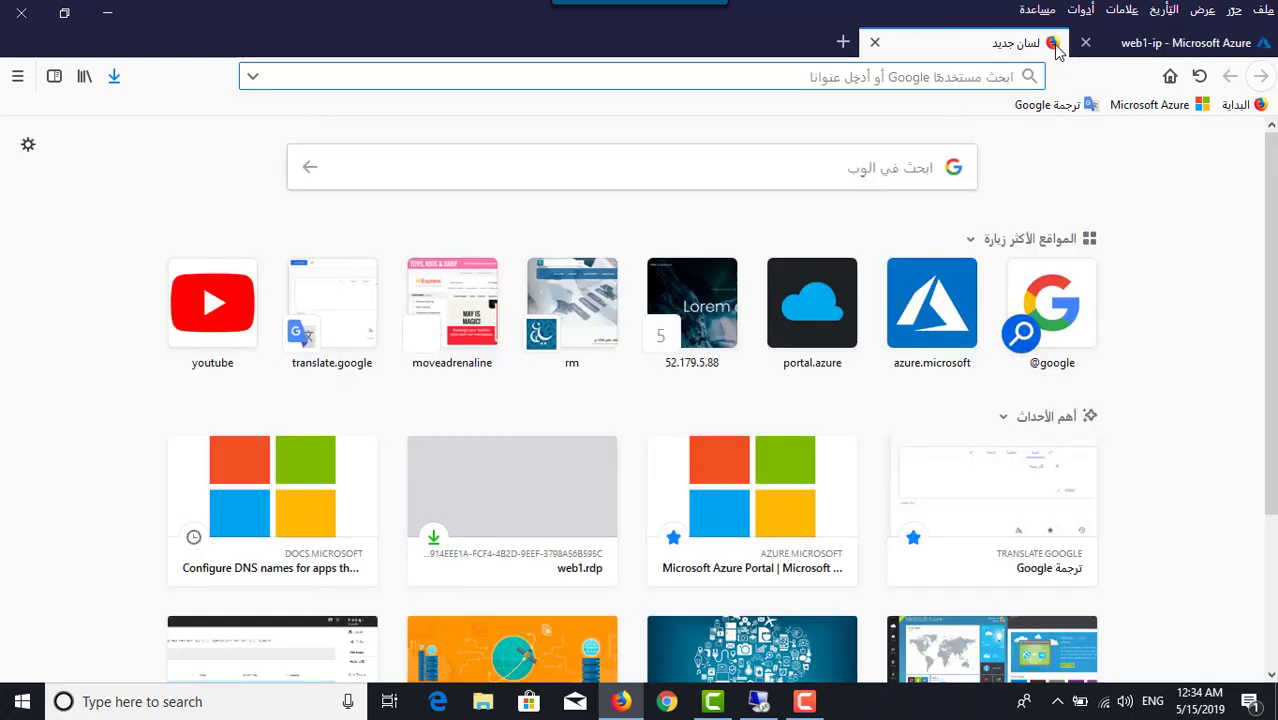
key(ctrl+v)
key(Return)
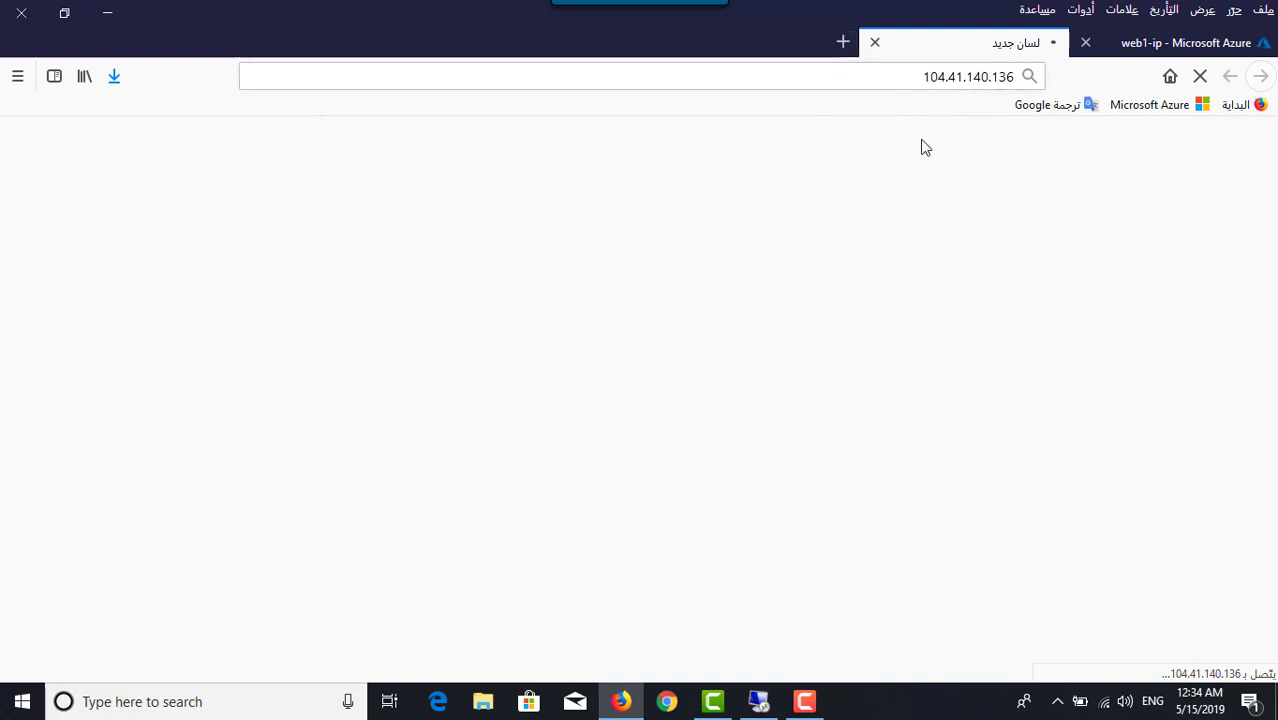
Return to web1's Networking settings and add an inbound rule named iis that allows destination port 80.
click(1188, 42)
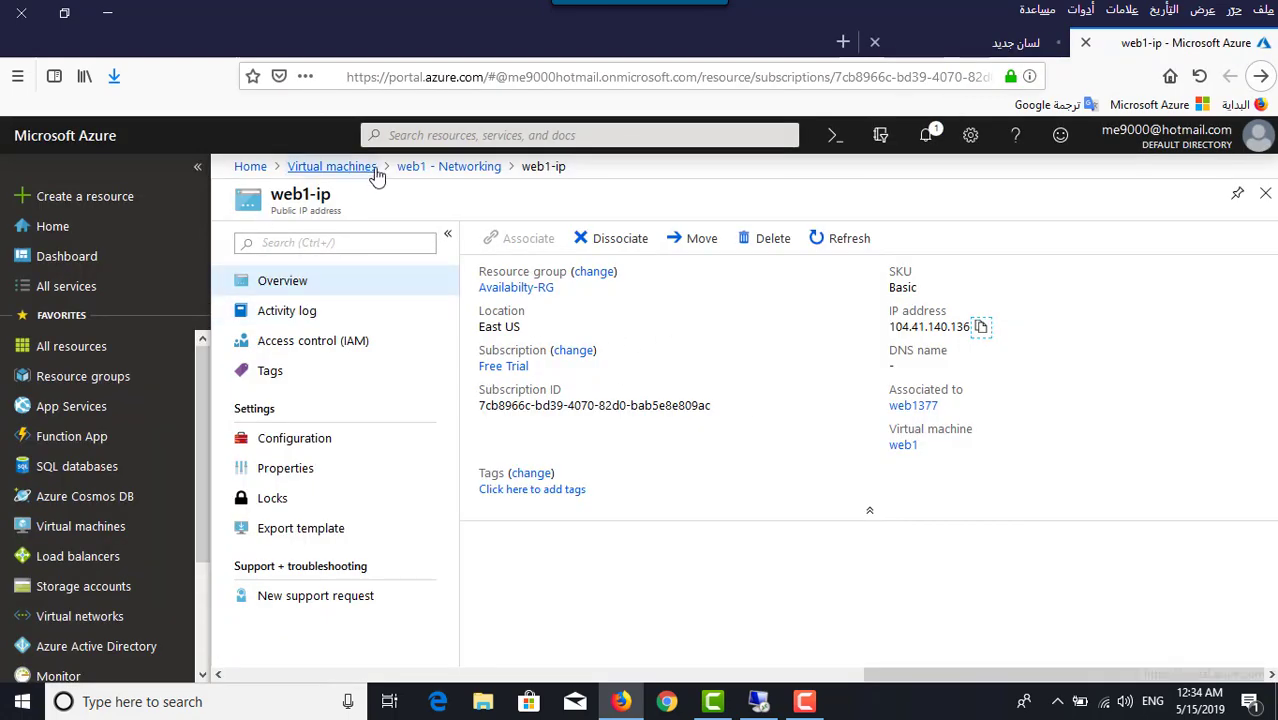
click(435, 170)
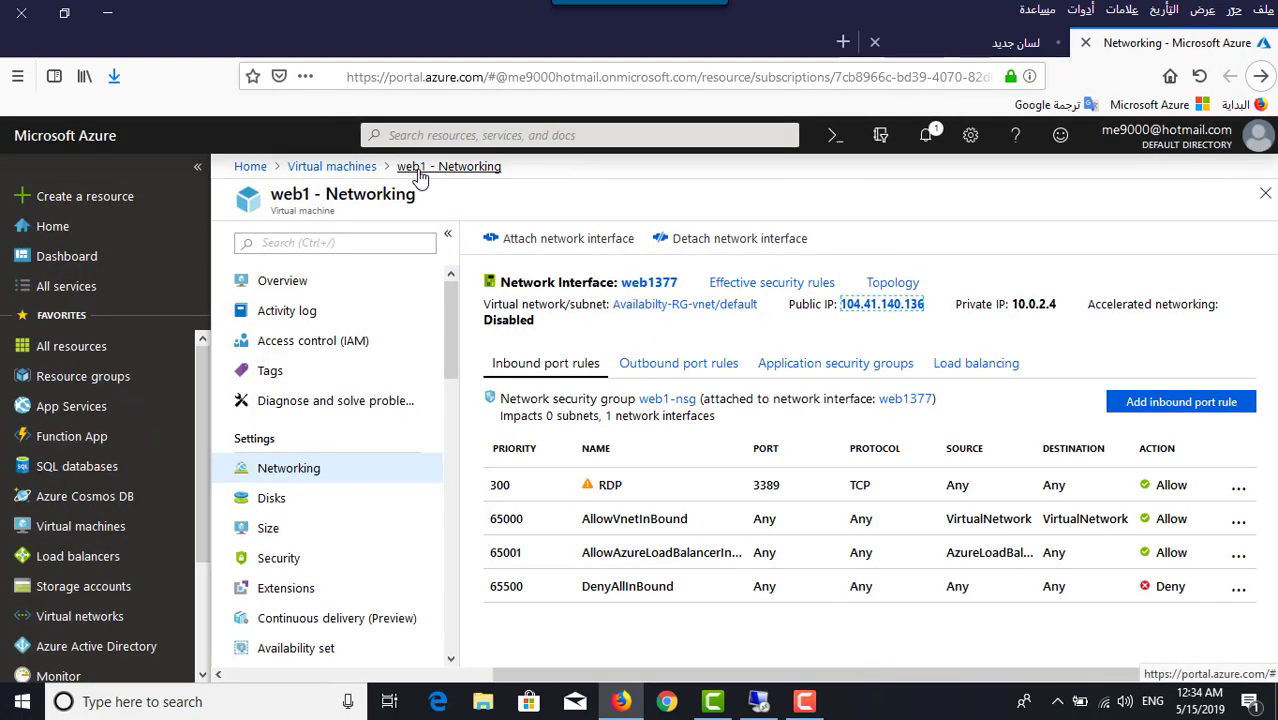
click(293, 470)
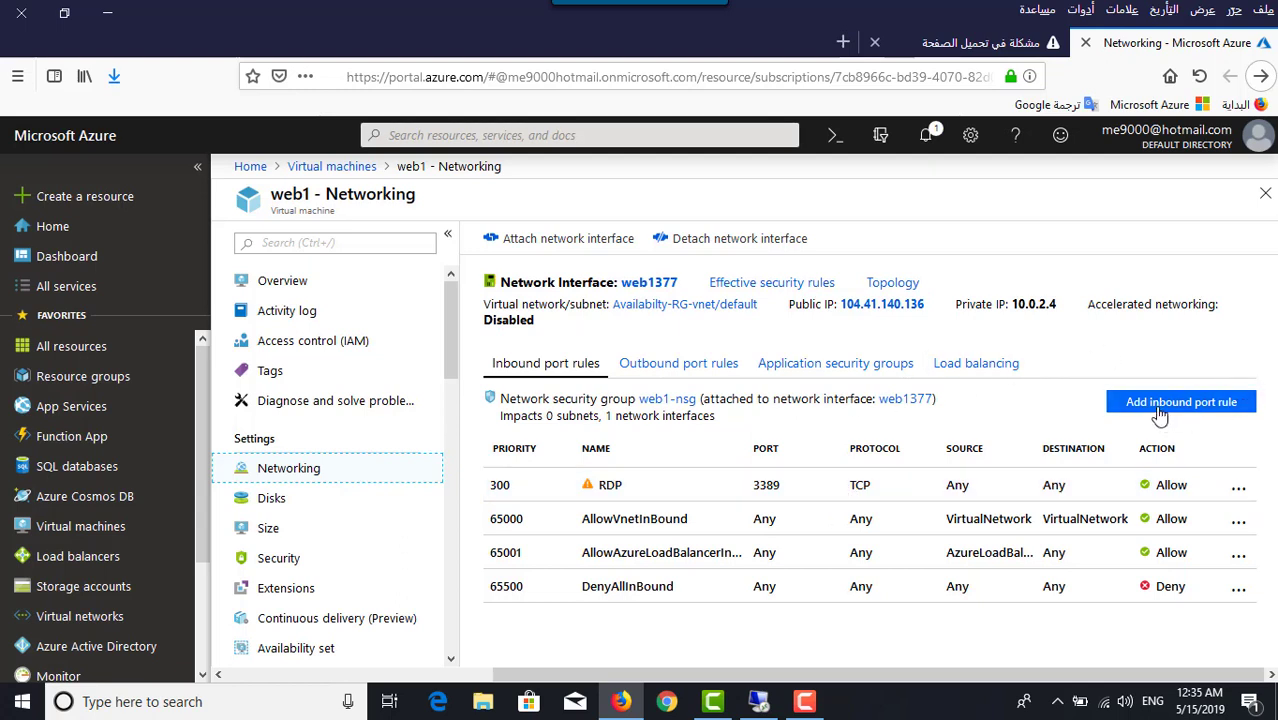
click(1204, 412)
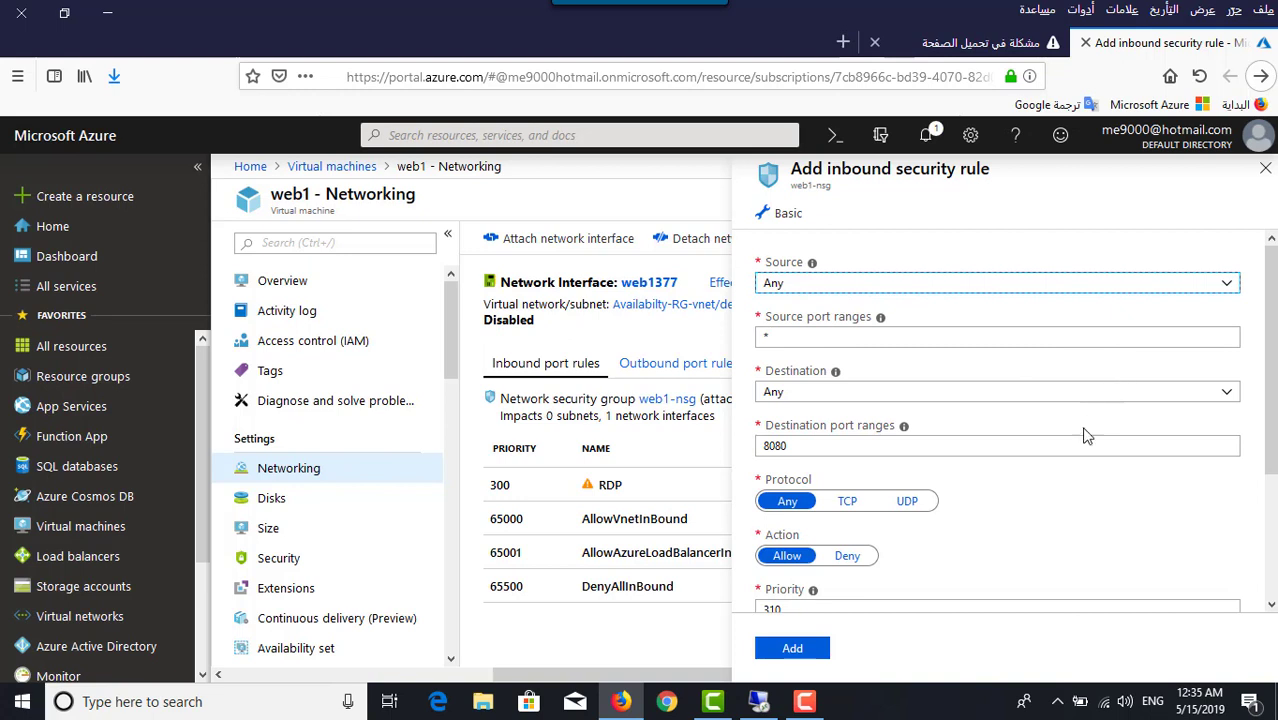
click(822, 441)
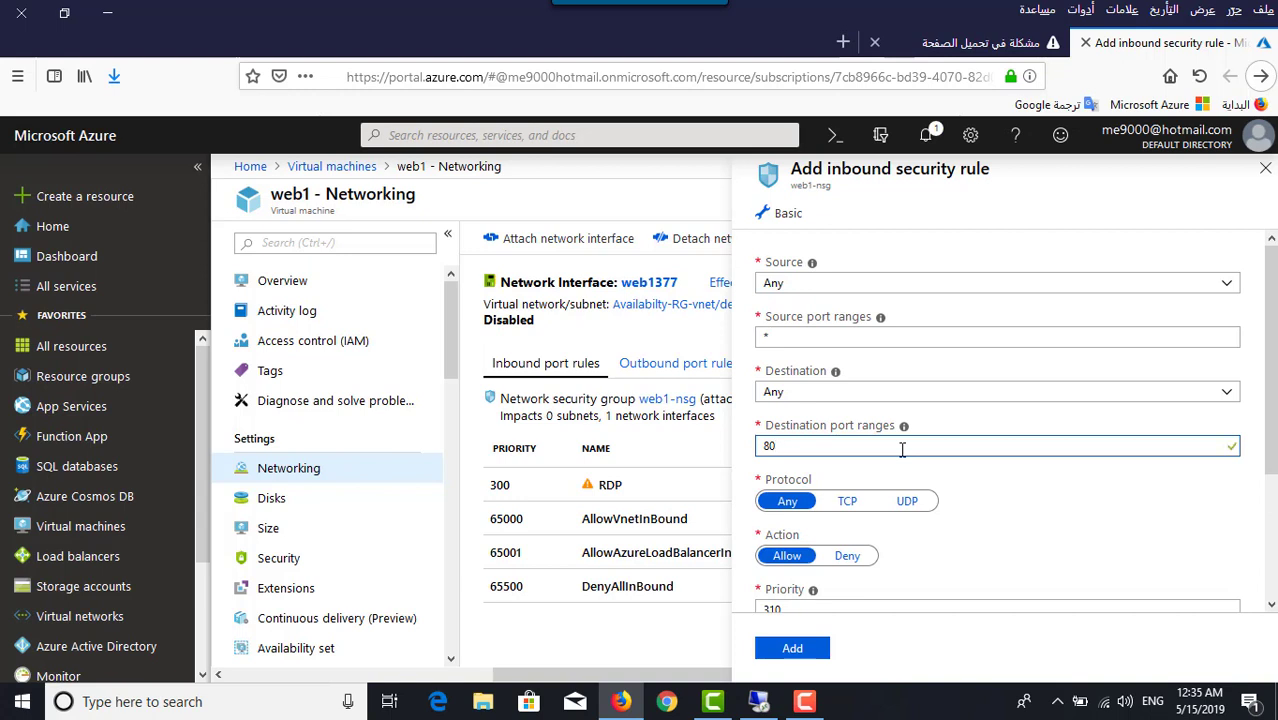
drag(1270, 422, 1272, 558)
drag(873, 485, 702, 483)
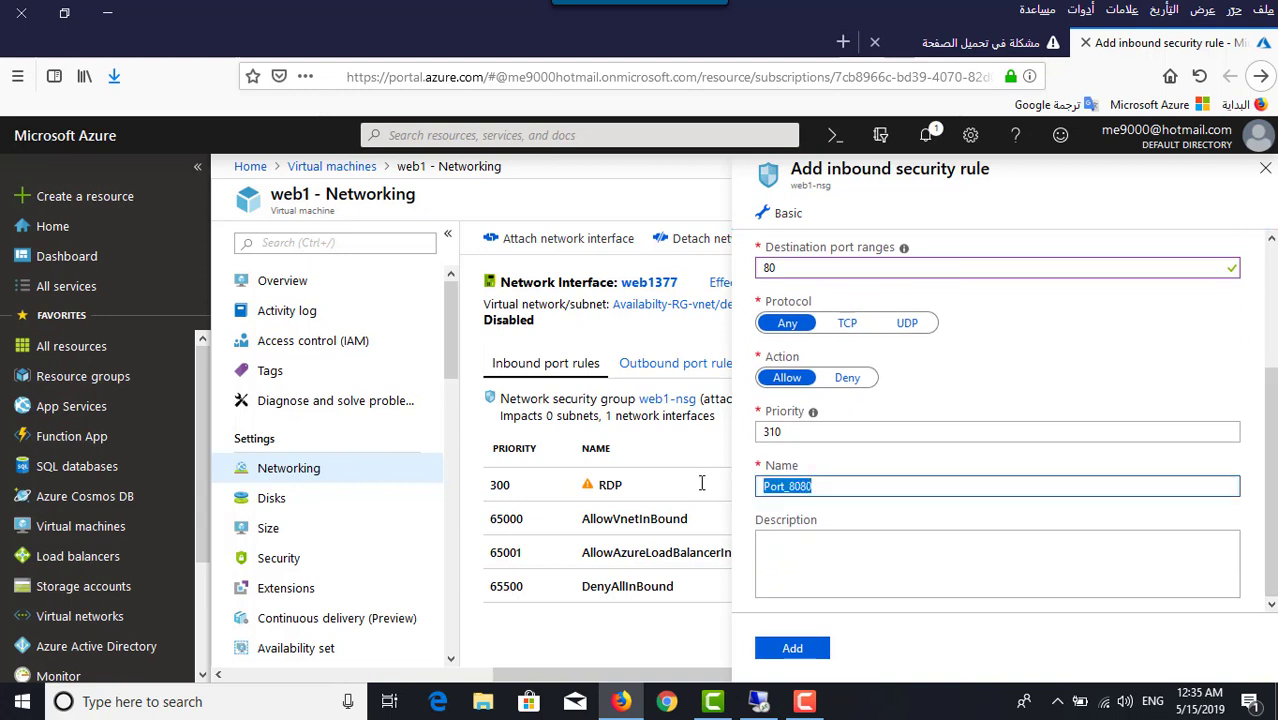
text(iis)
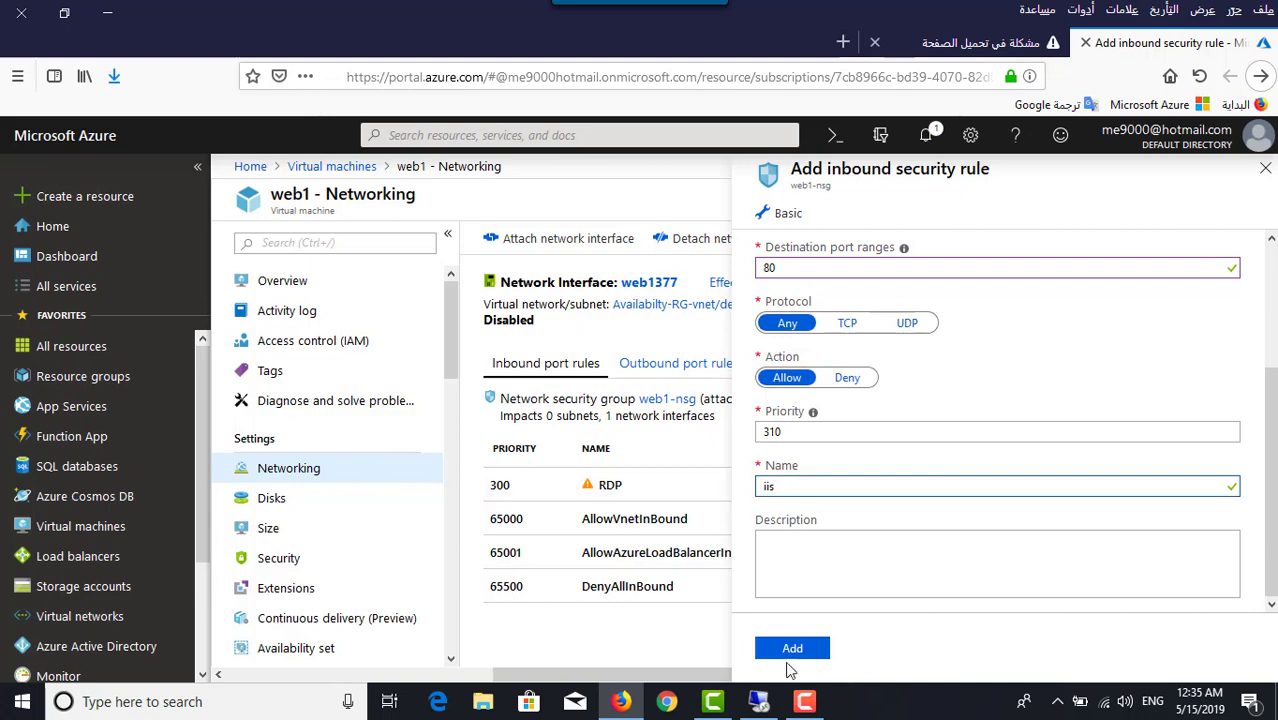
click(792, 649)
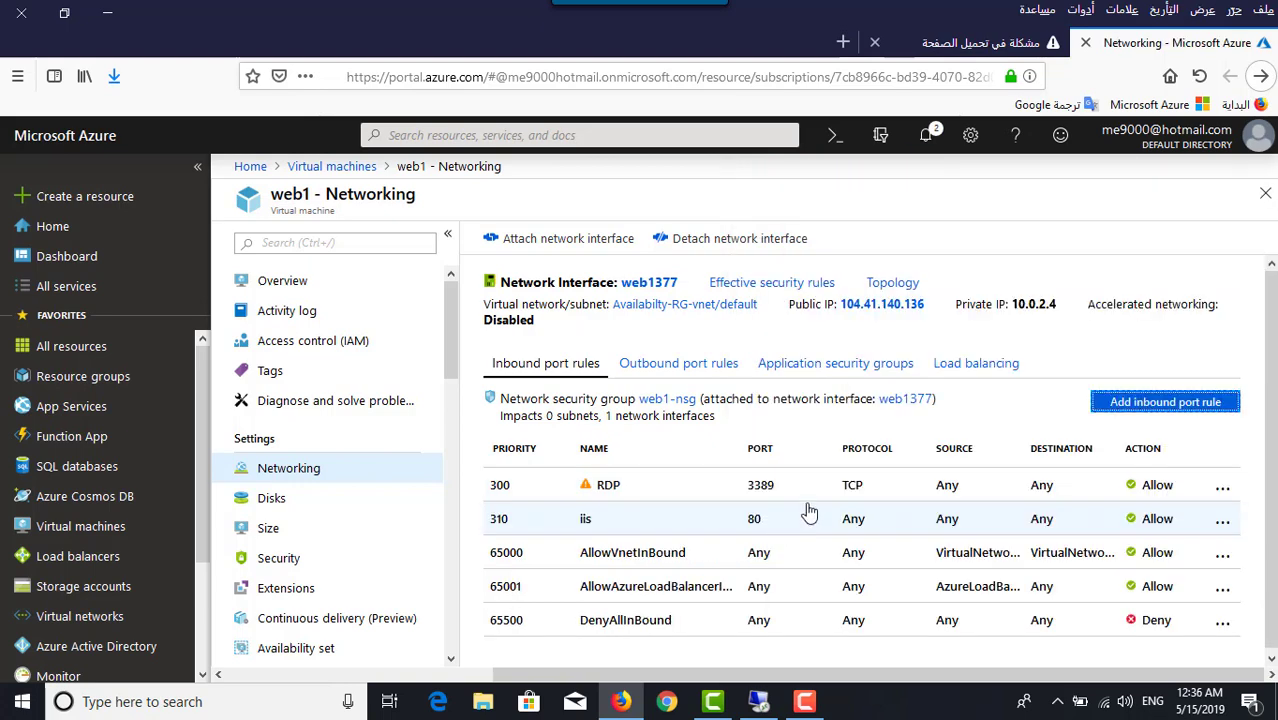
Switch to the web1 remote desktop session and open Internet Information Services (IIS) Manager through Server Manager.
click(758, 703)
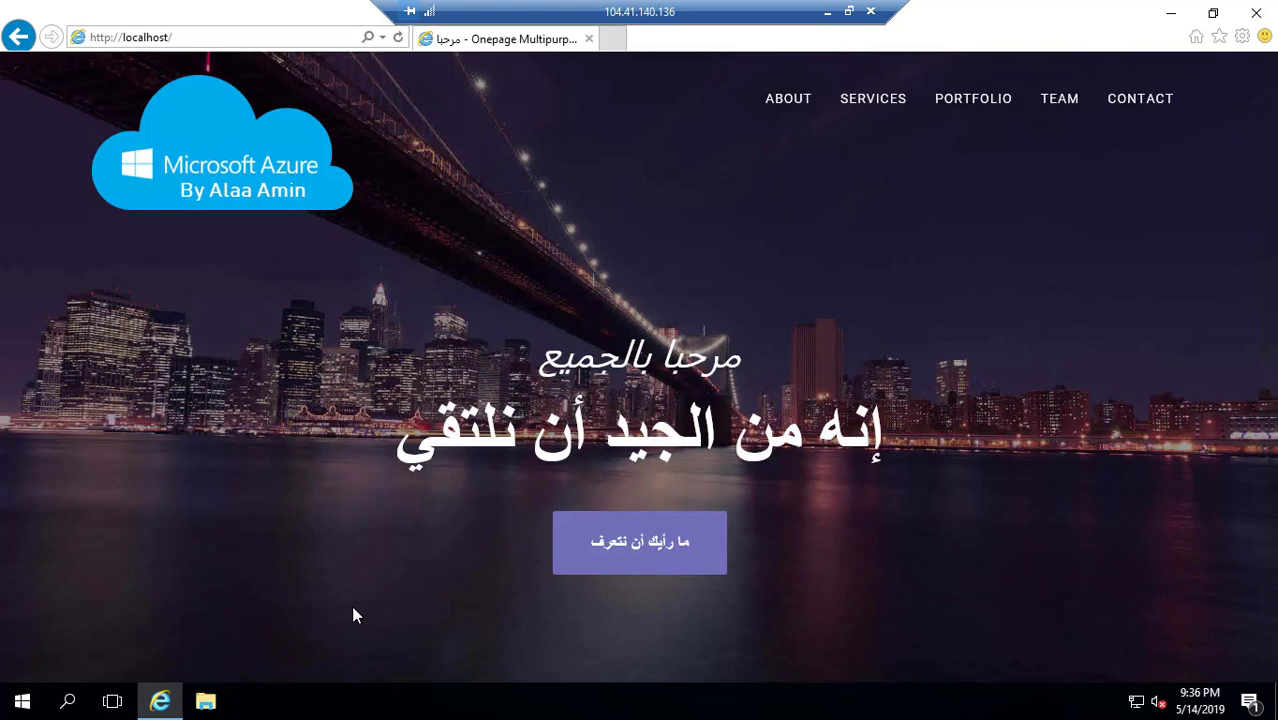
click(22, 701)
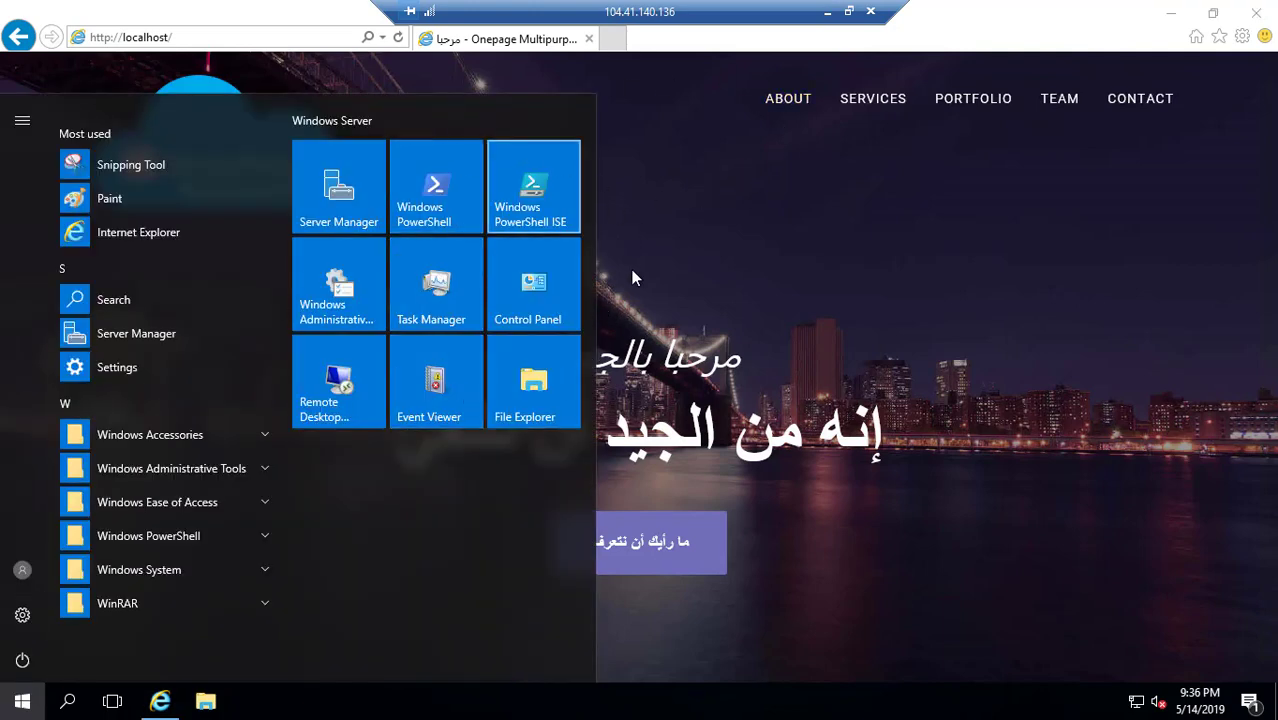
click(350, 201)
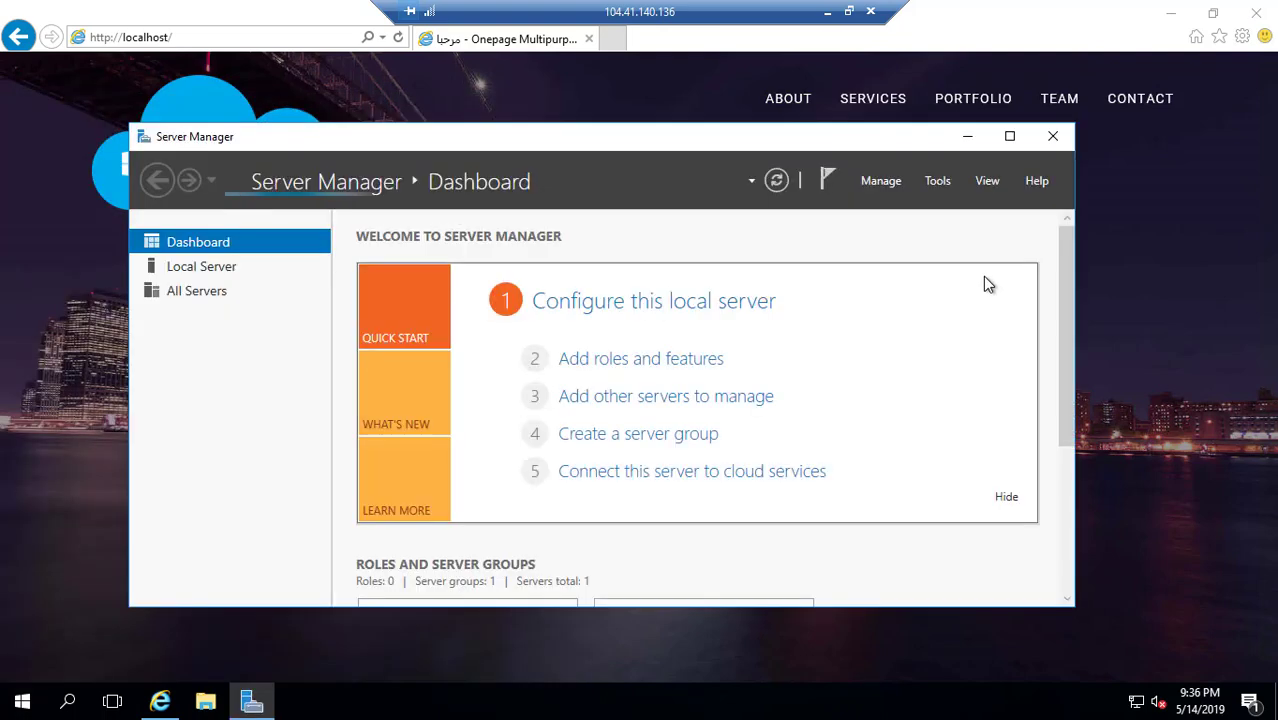
click(944, 182)
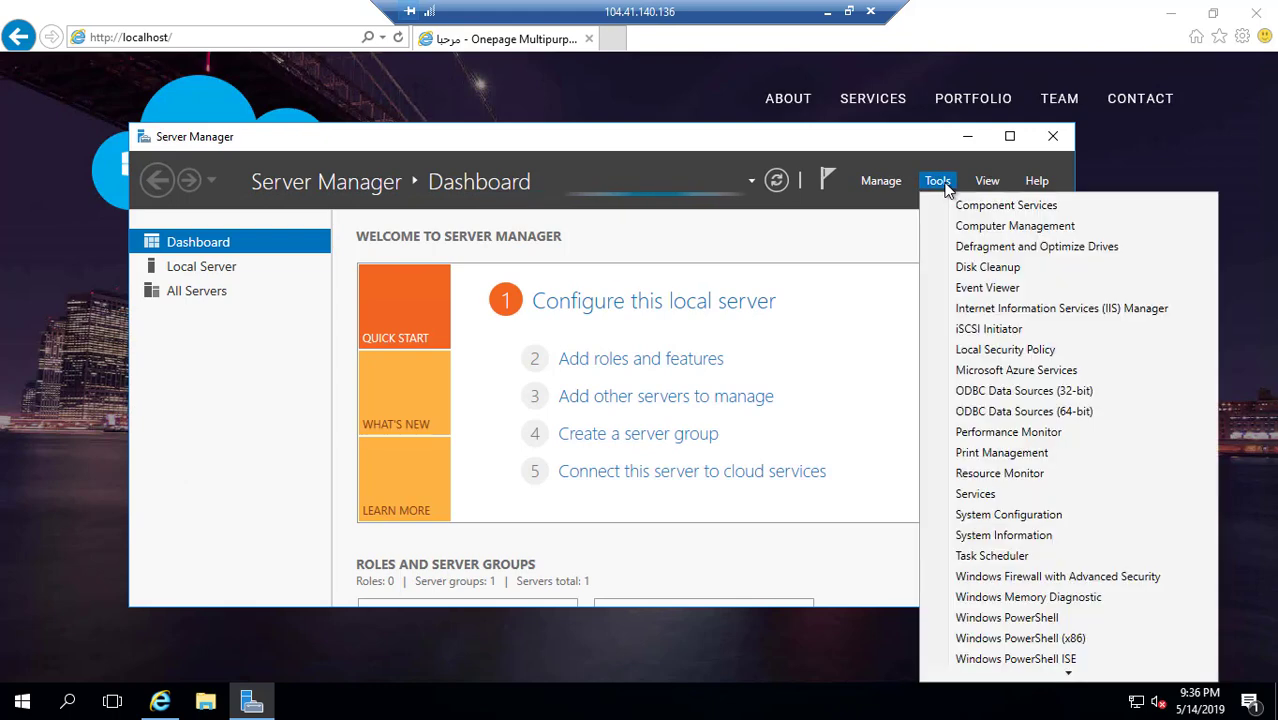
click(1128, 313)
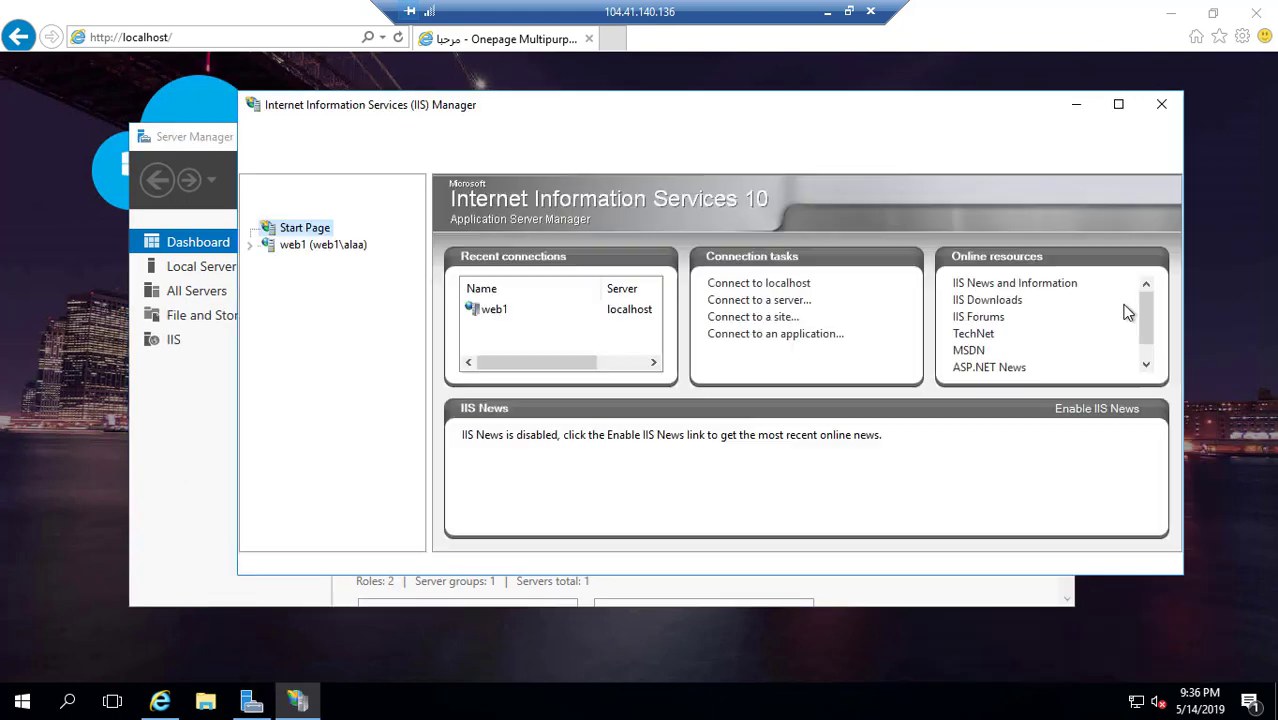
Examine the http binding of Default Web Site on web1, and return to the Azure portal.
click(250, 246)
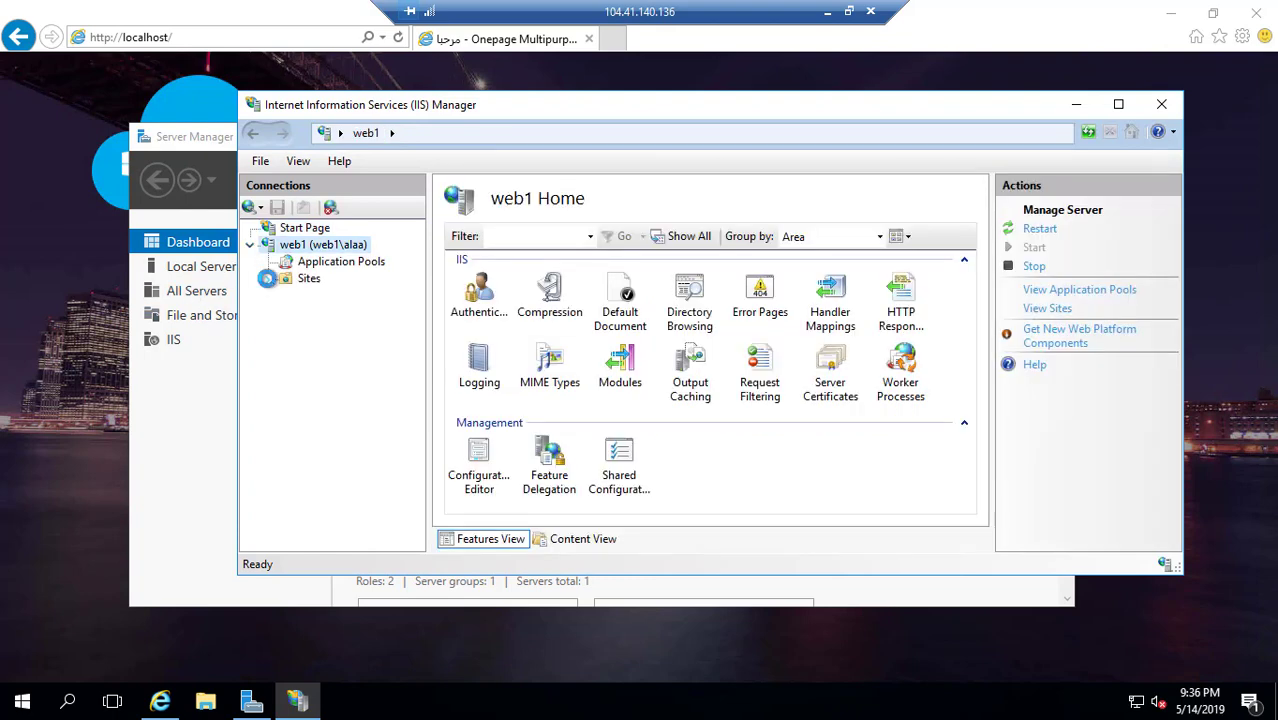
click(267, 279)
click(345, 296)
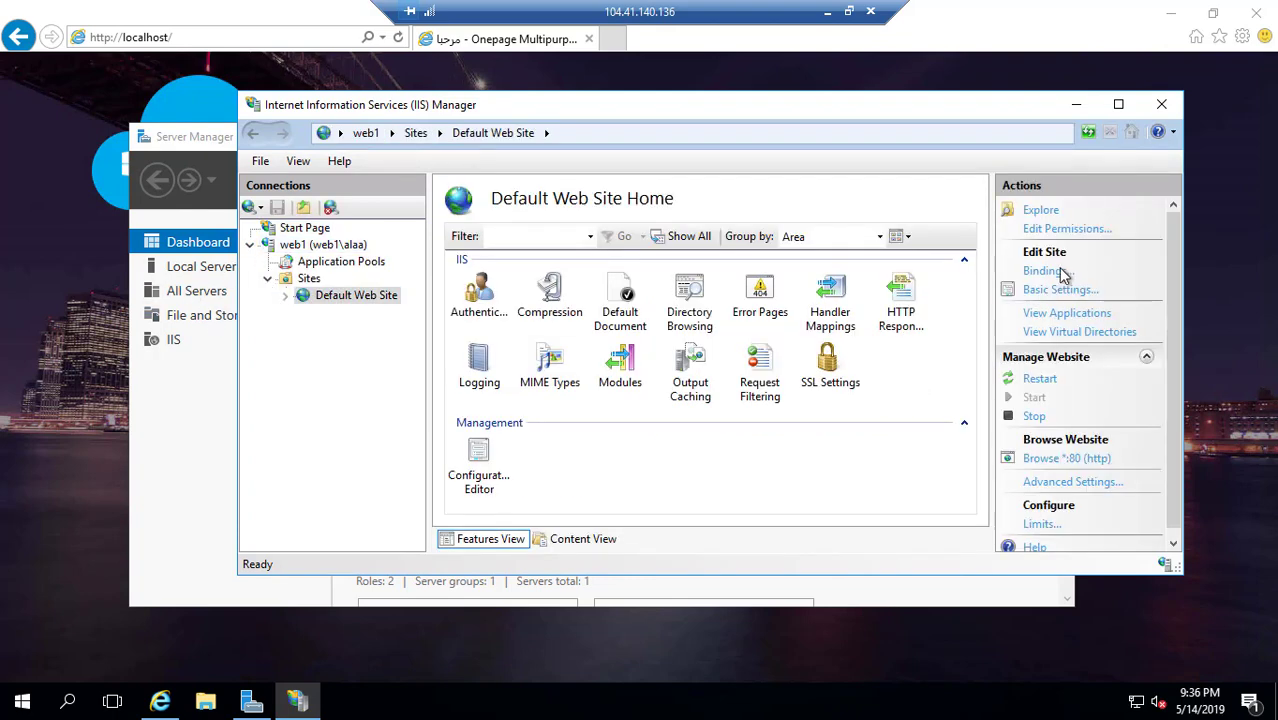
click(1050, 271)
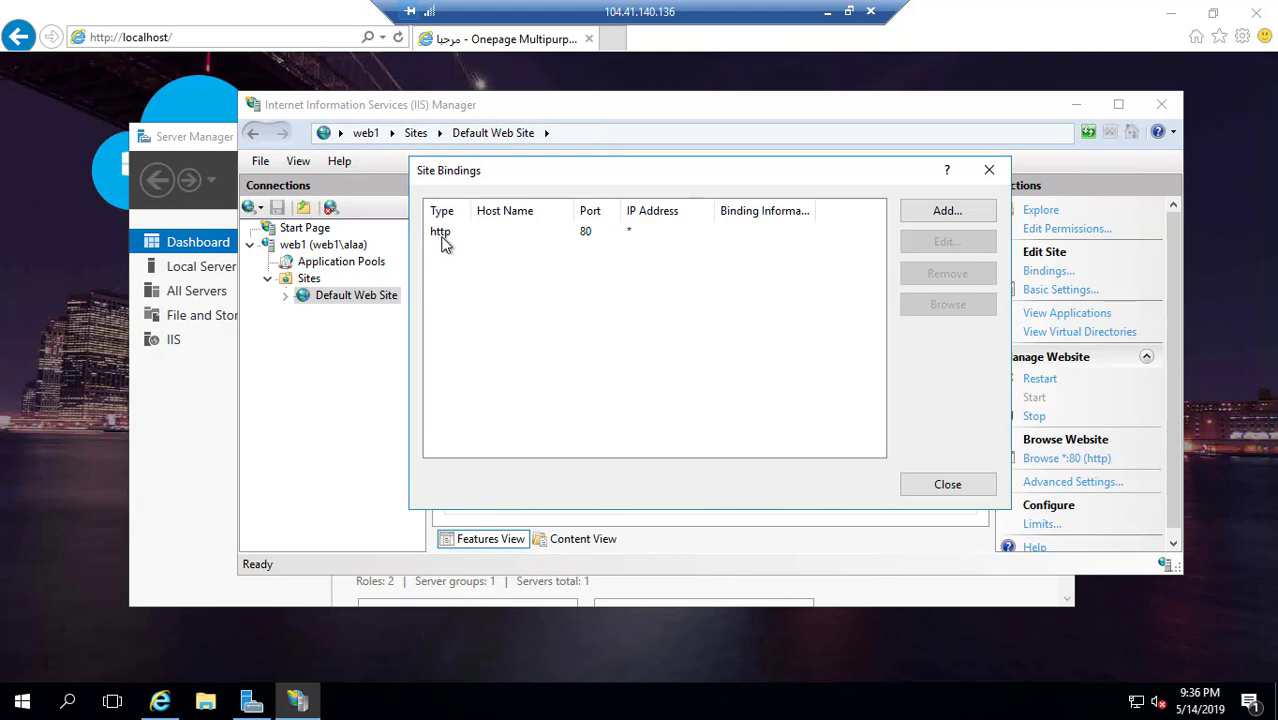
click(603, 238)
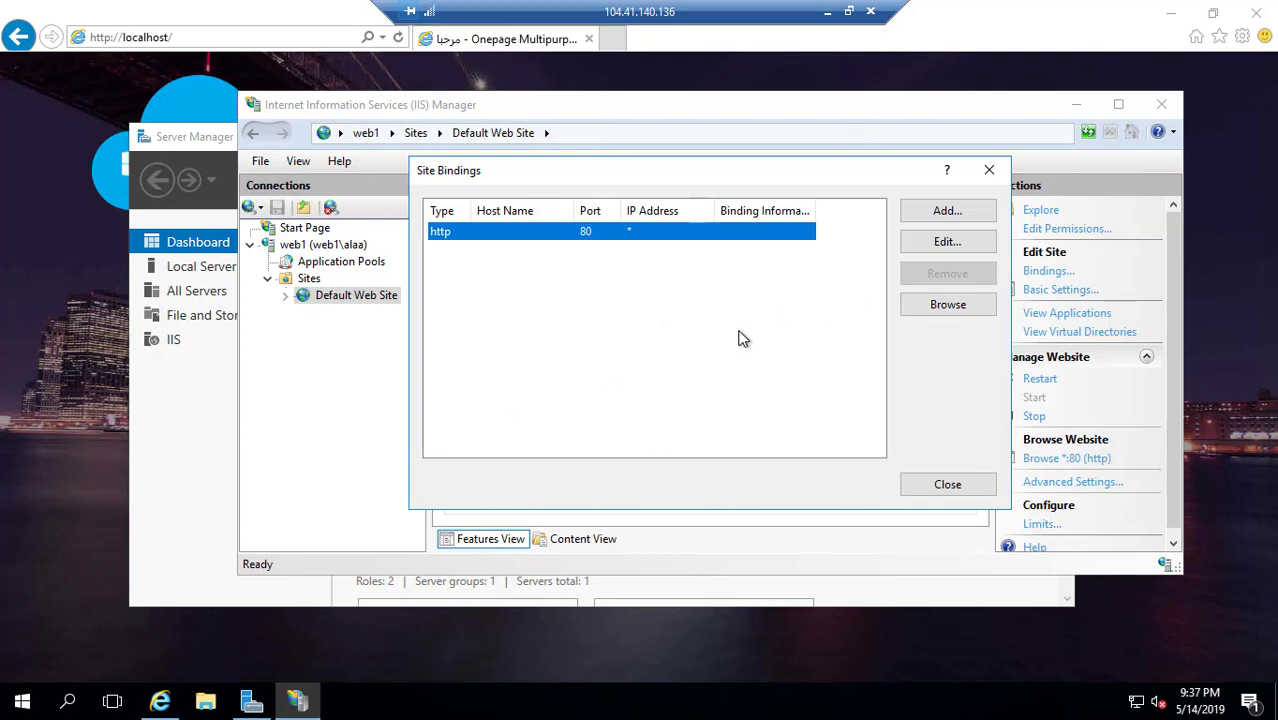
click(827, 12)
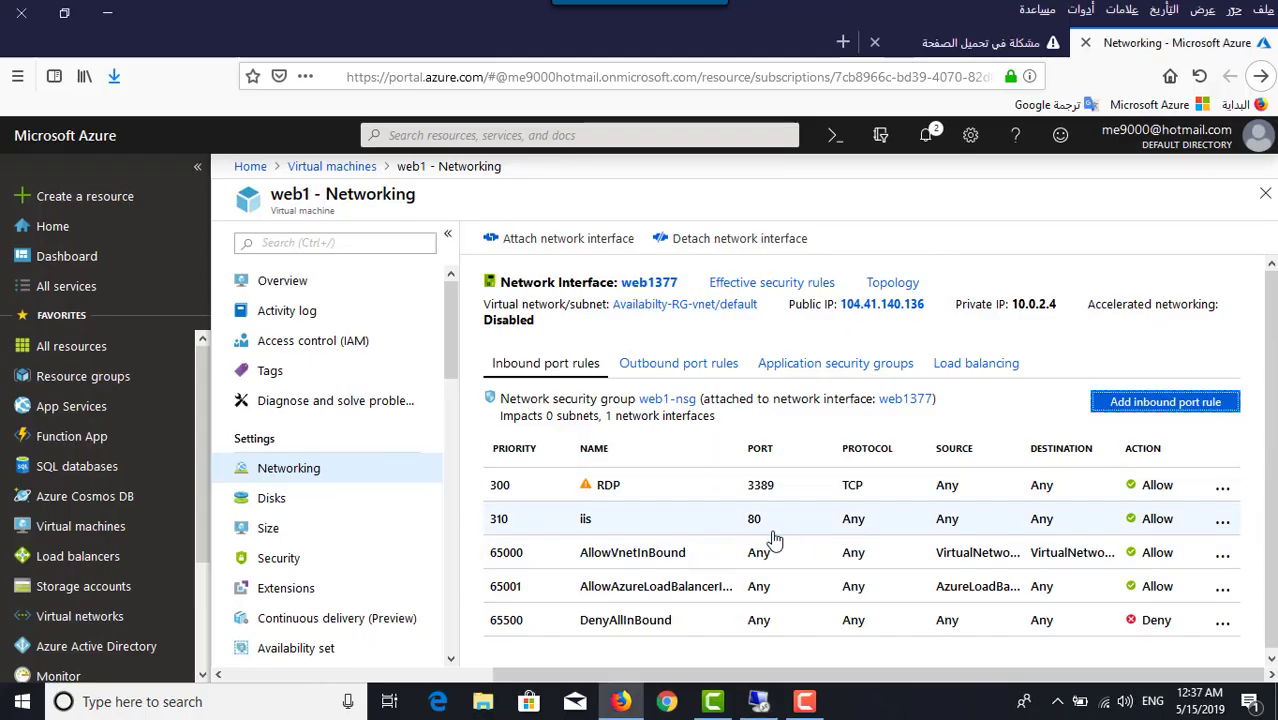
Reload the website at web1's public IP address 104.41.140.136 over http, and compare it with the inbound rules in the Azure portal.
click(955, 42)
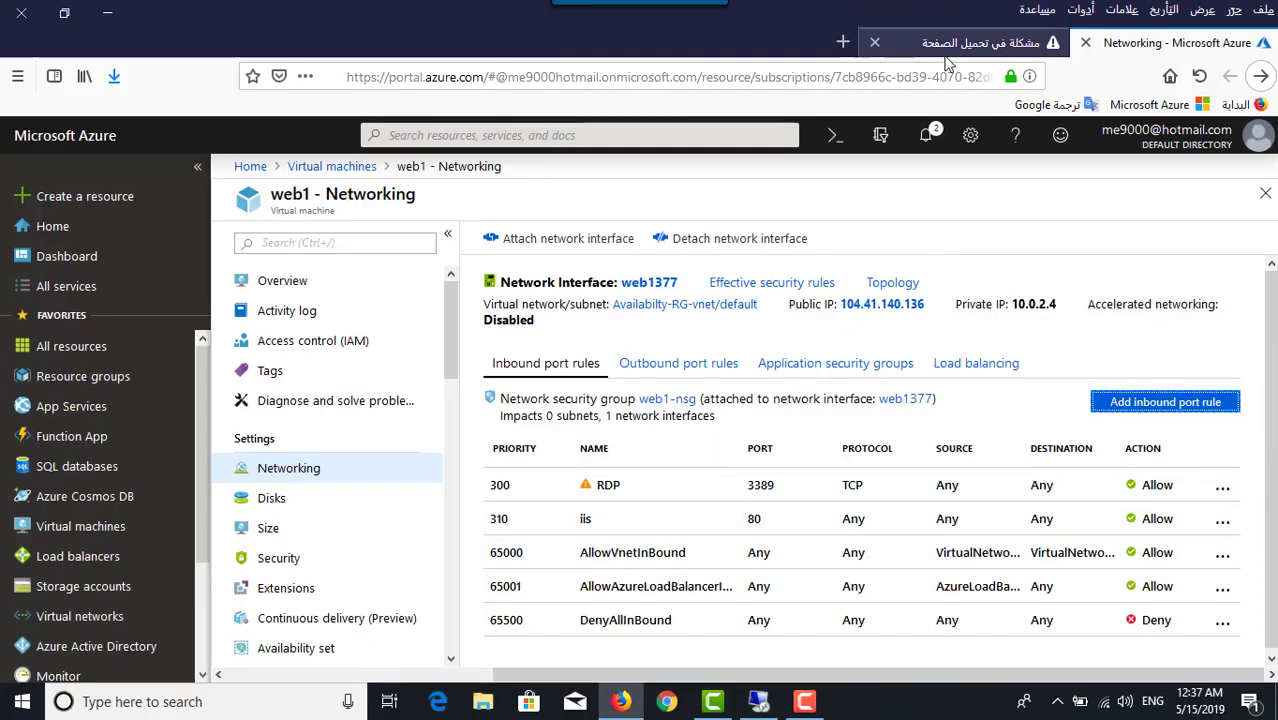
click(924, 76)
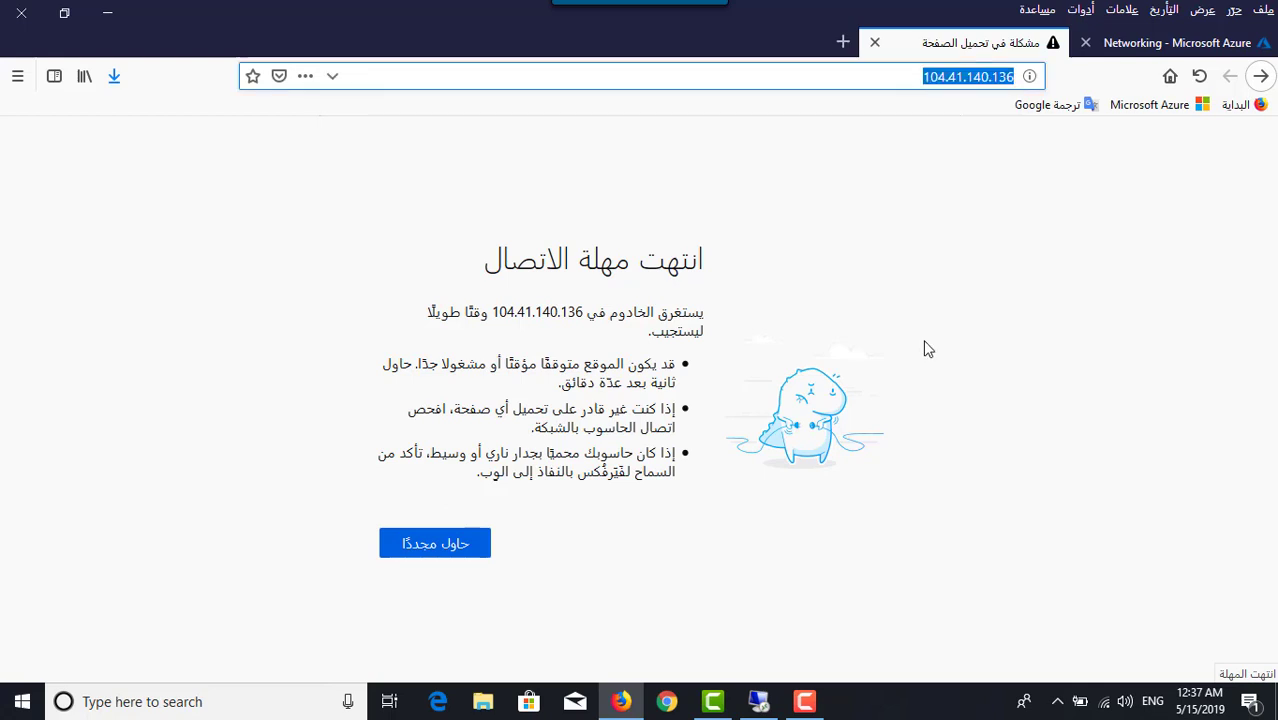
key(Return)
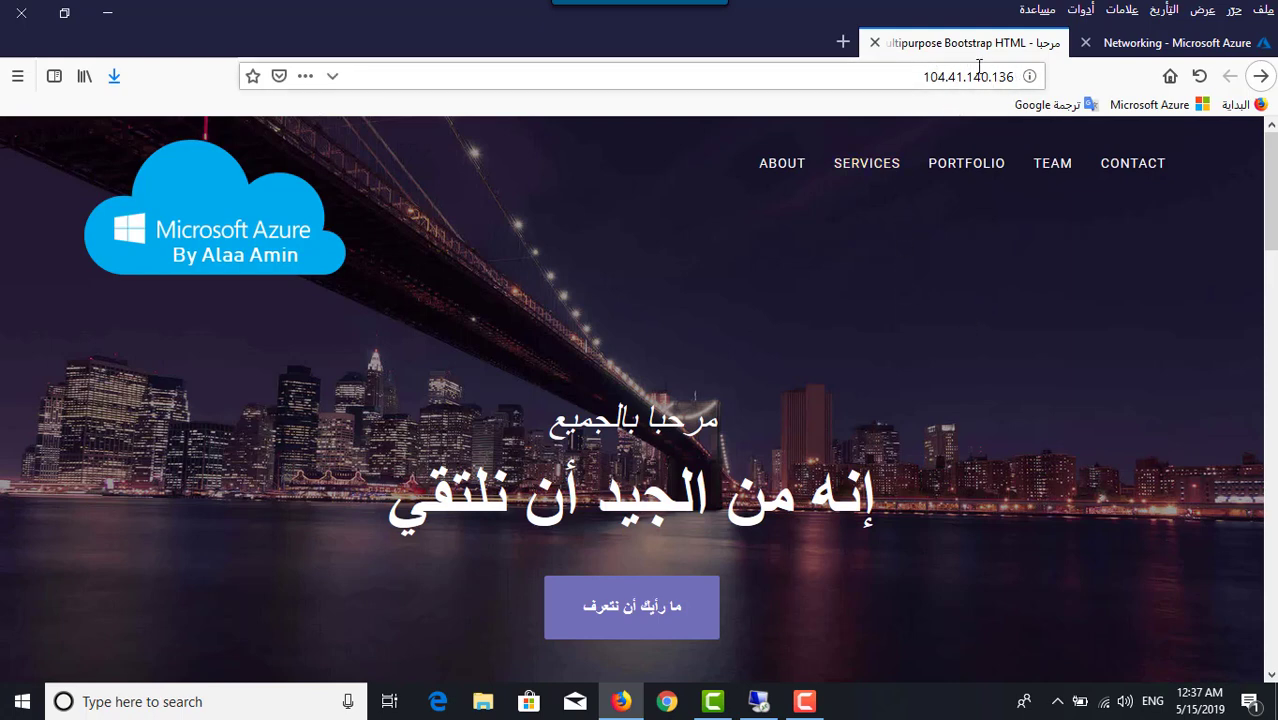
click(1180, 44)
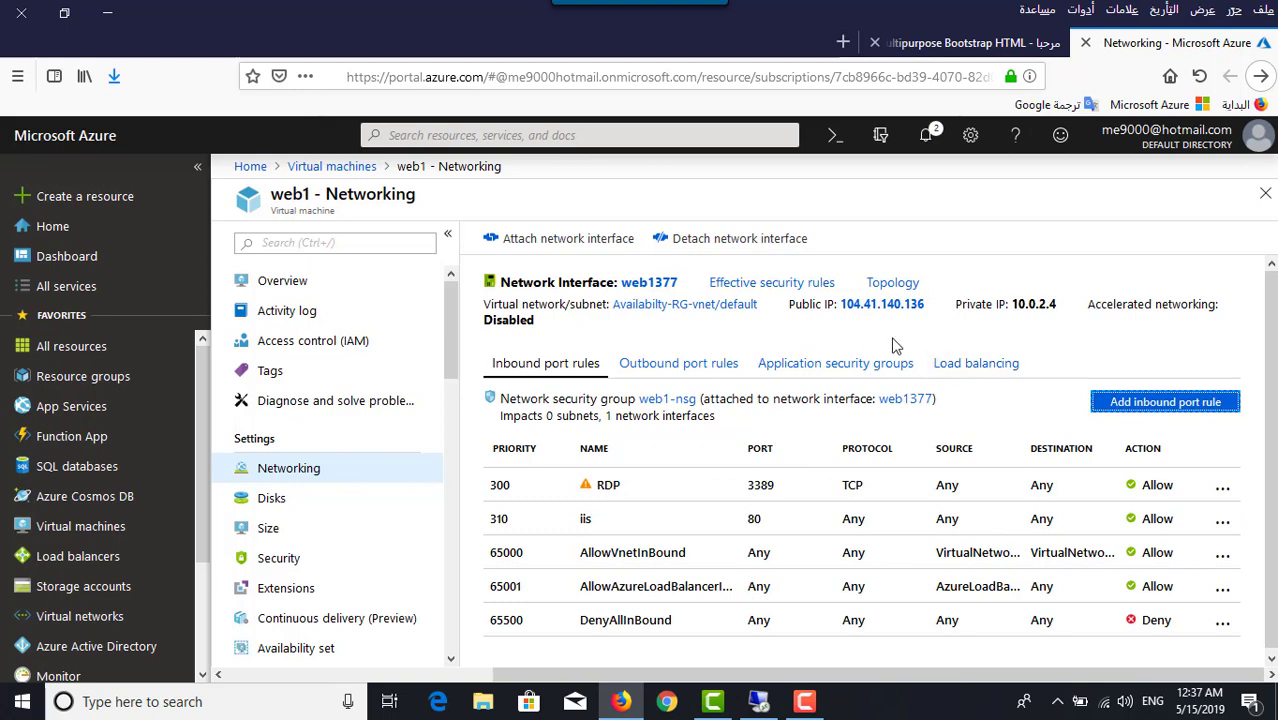
click(978, 44)
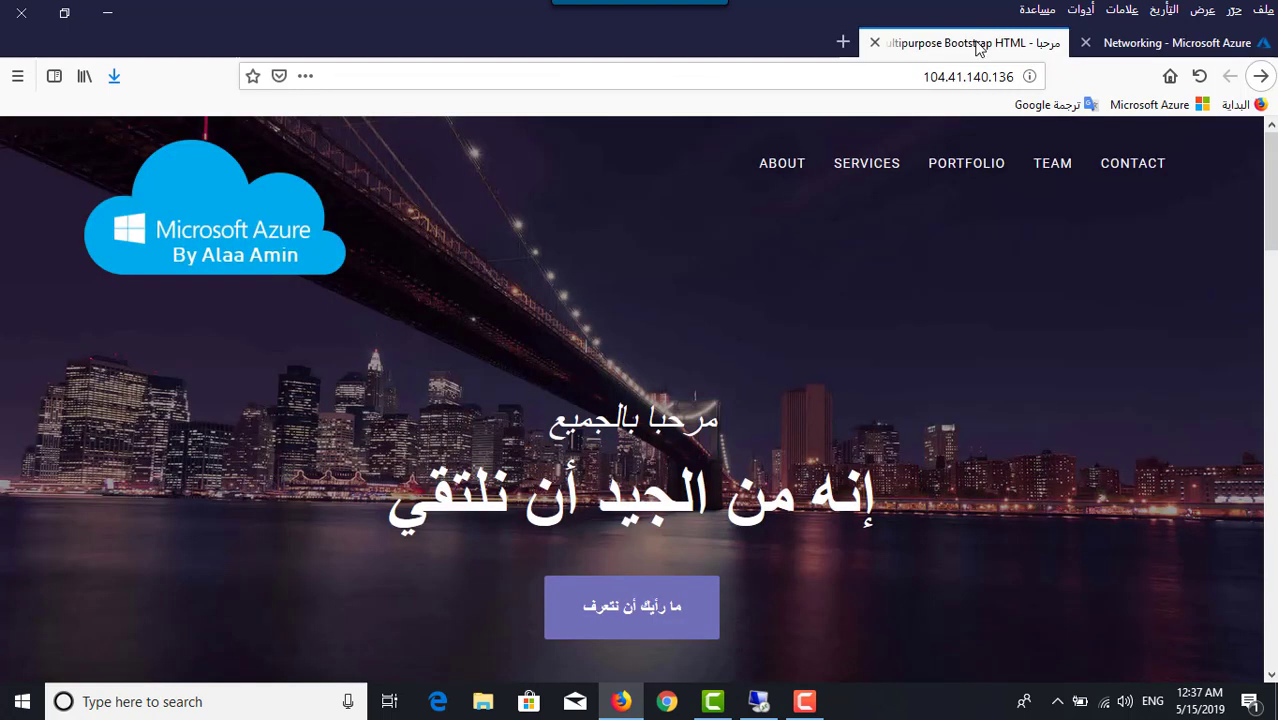
click(887, 77)
key(ctrl+c)
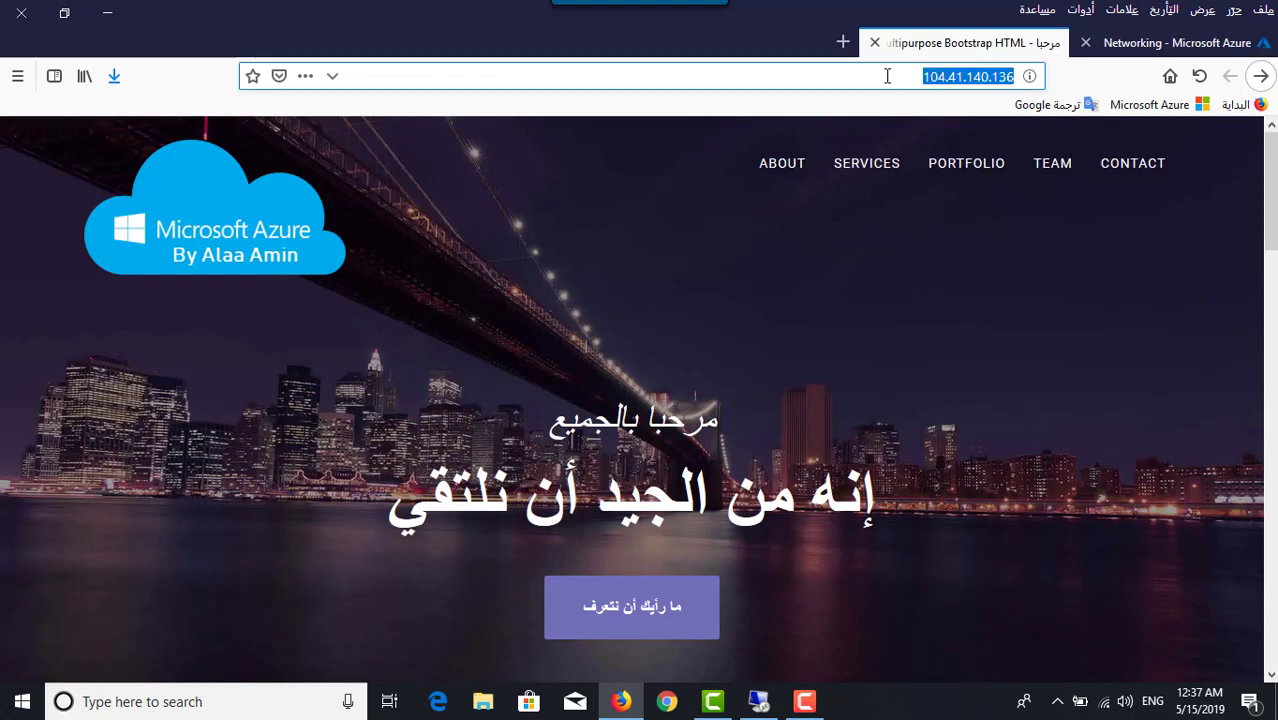
click(875, 43)
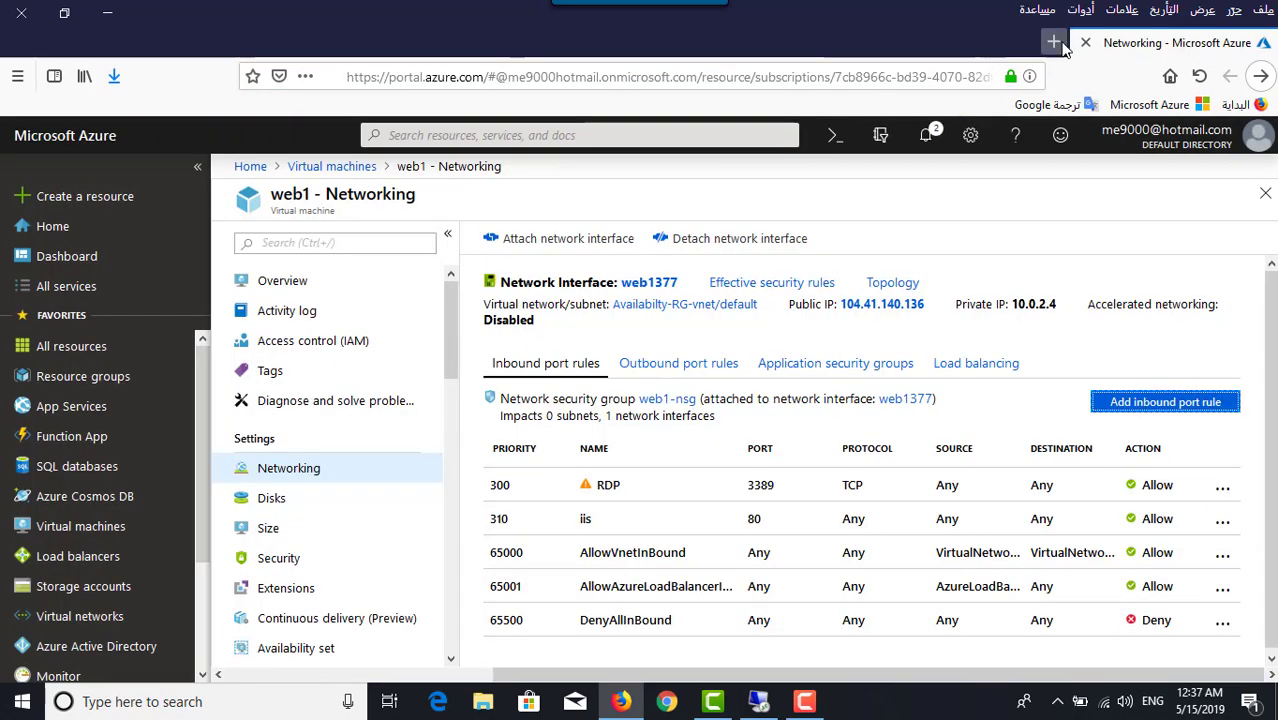
click(1053, 43)
key(ctrl+v)
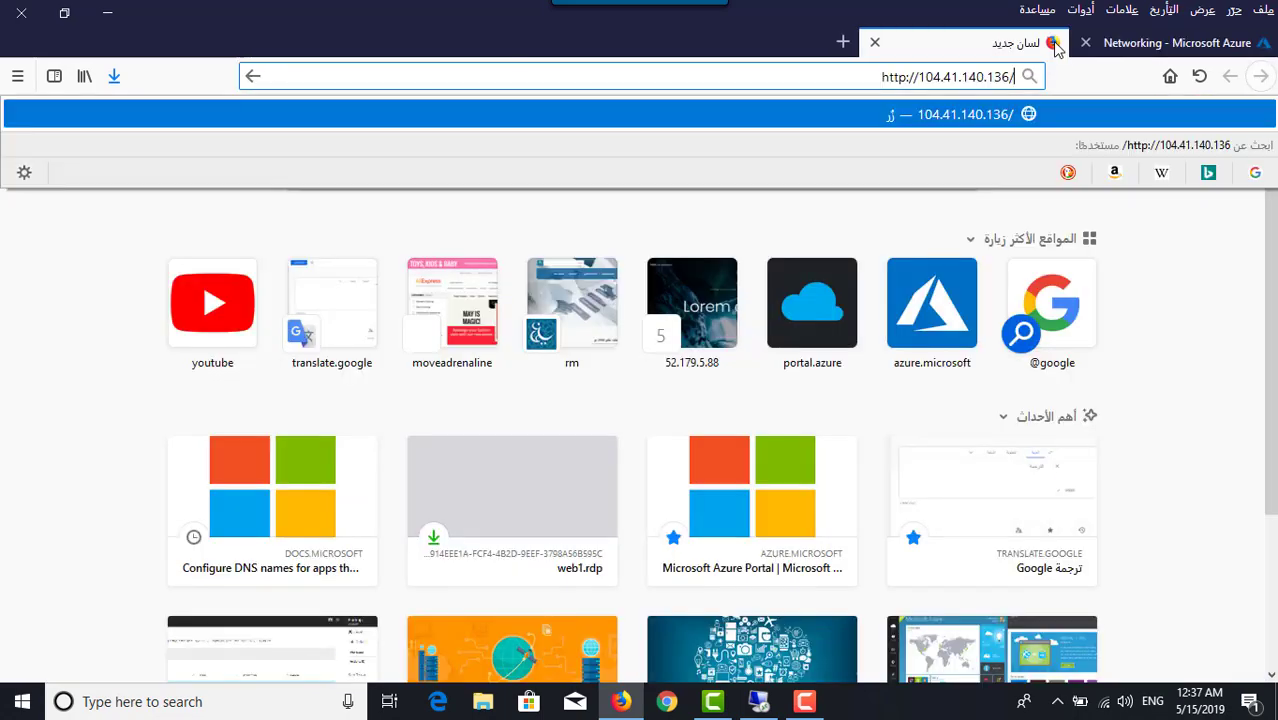
click(906, 78)
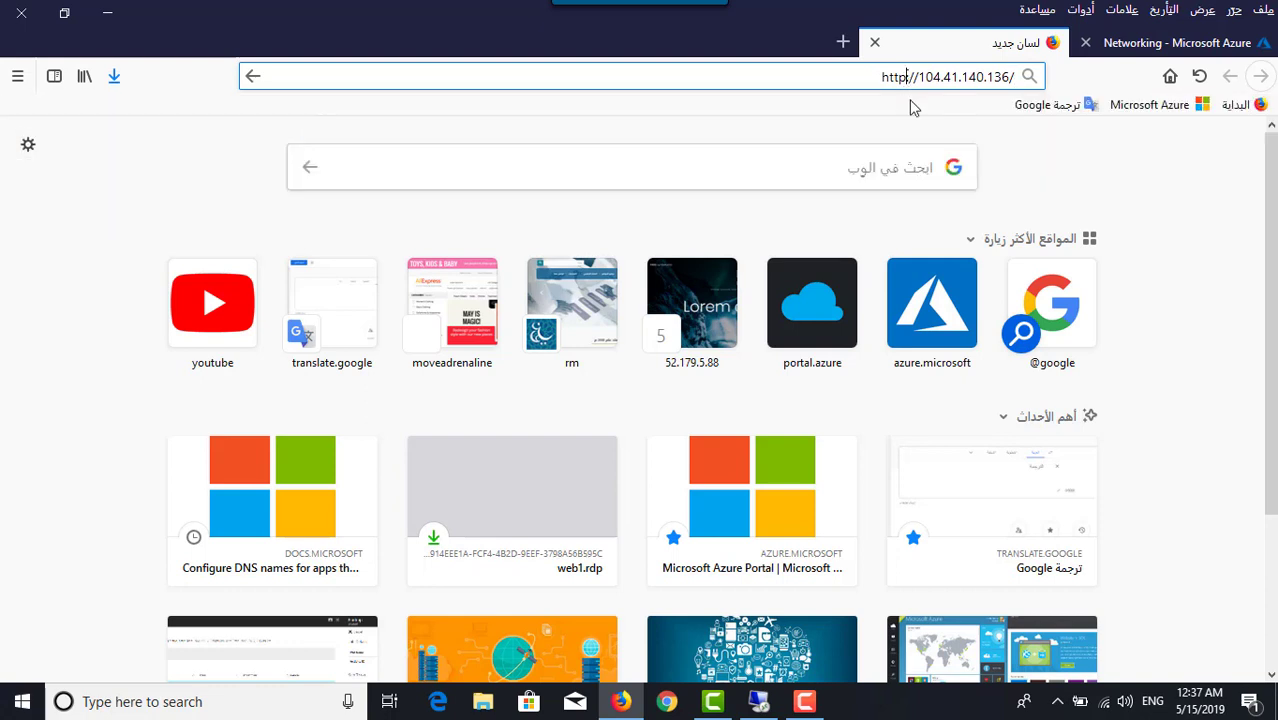
text(s)
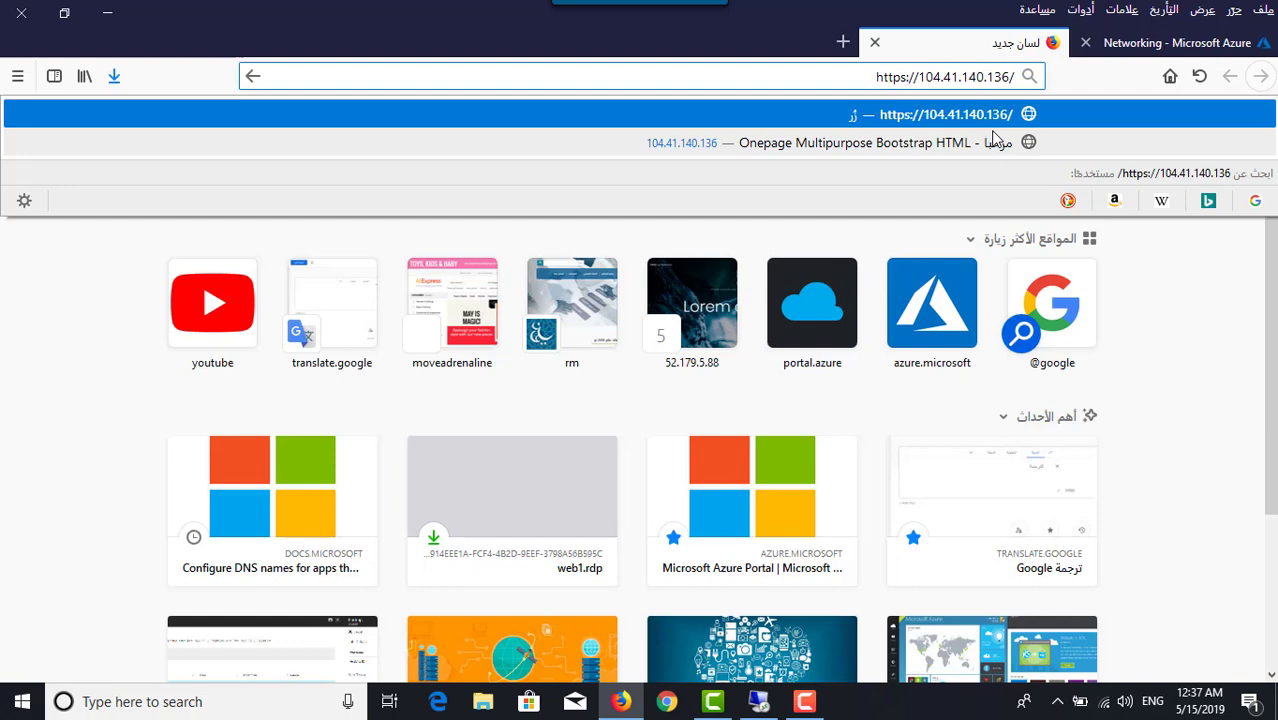
key(Return)
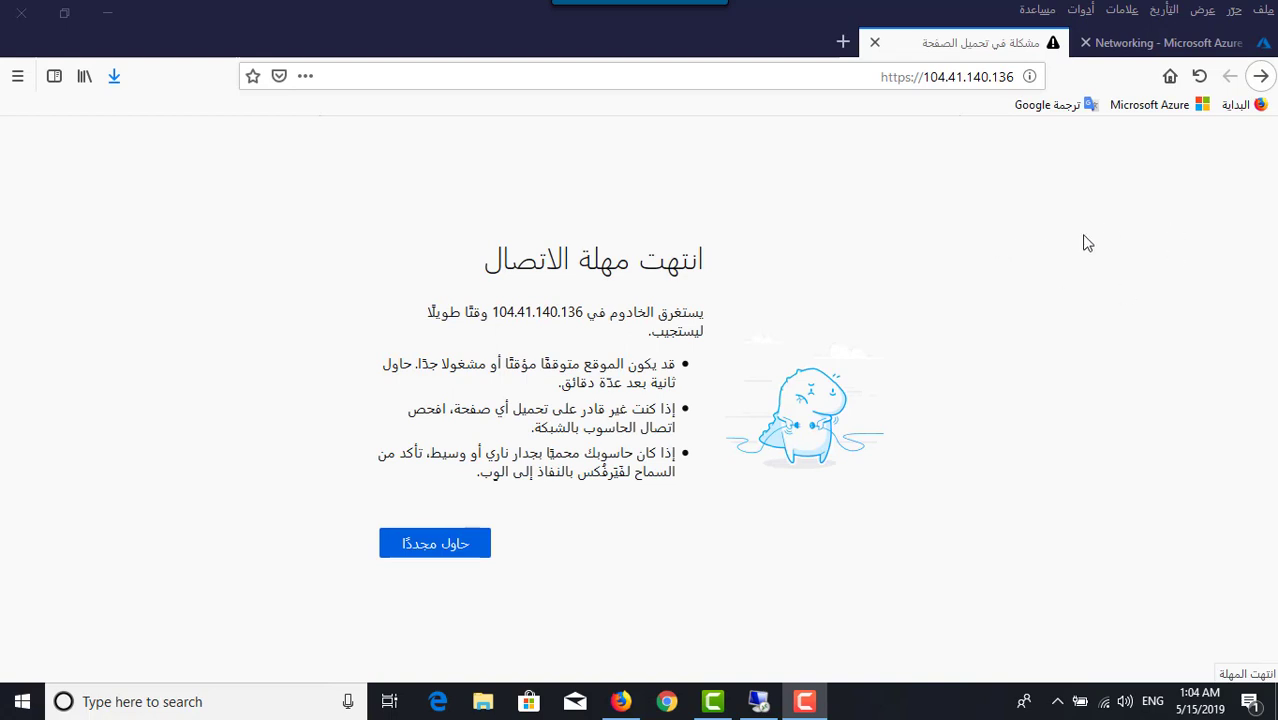
Open google.com in a new tab and look up "https port".
key(ctrl+t)
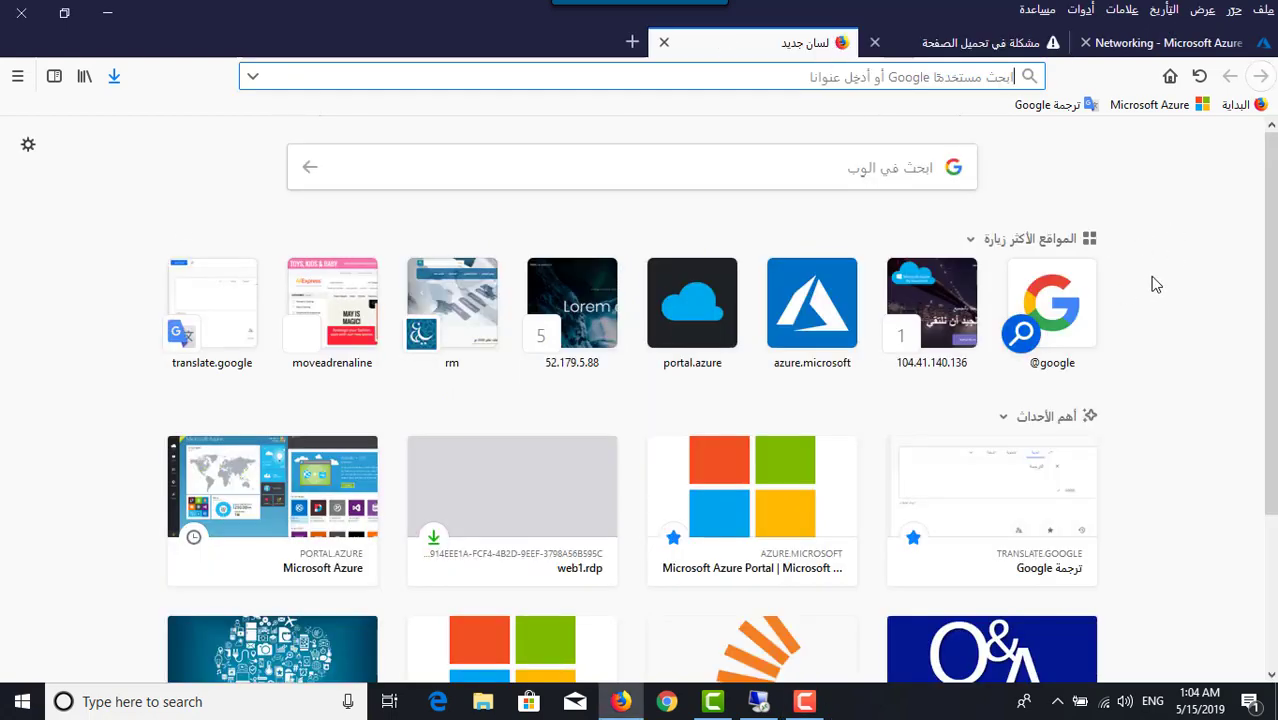
text(google.com)
key(Return)
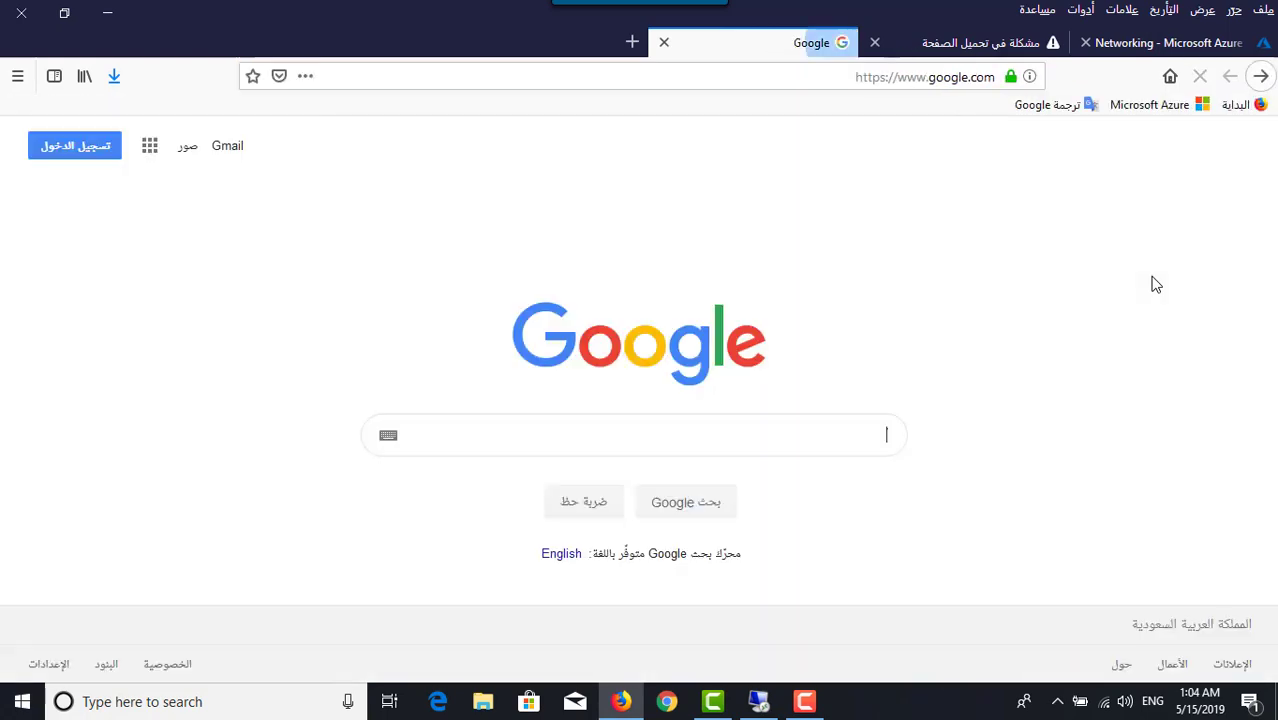
text(https)
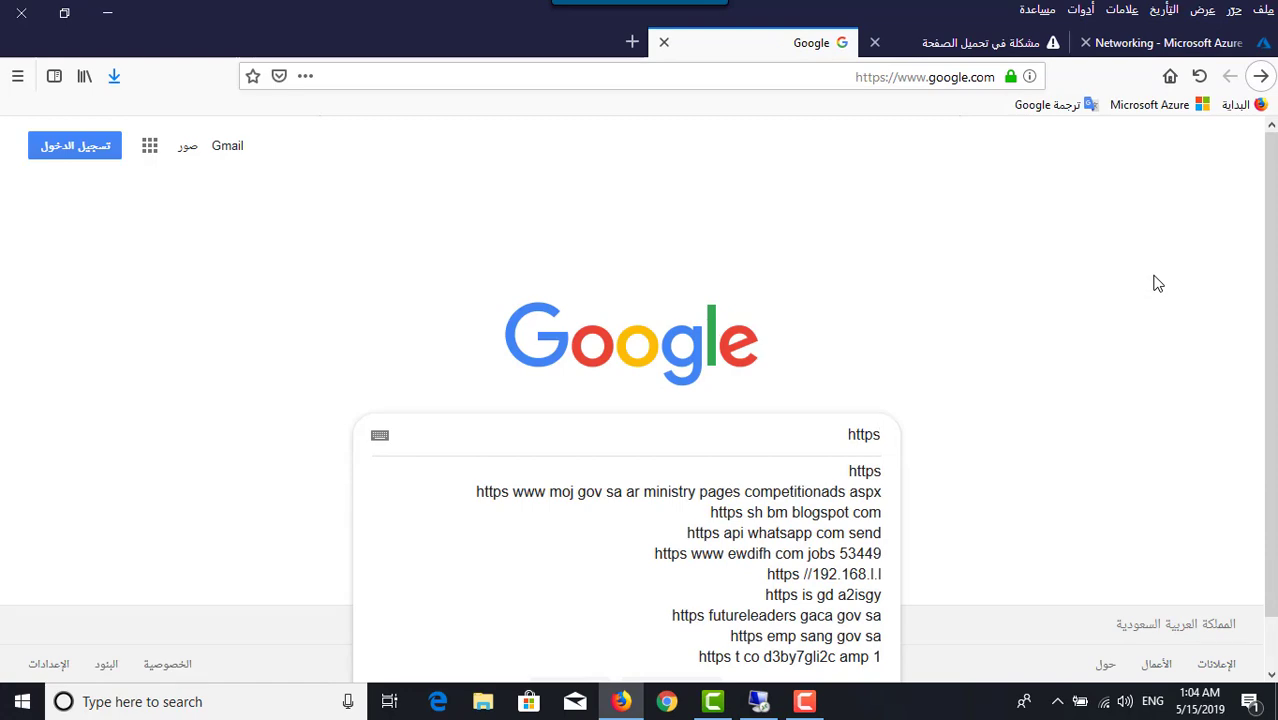
text( port)
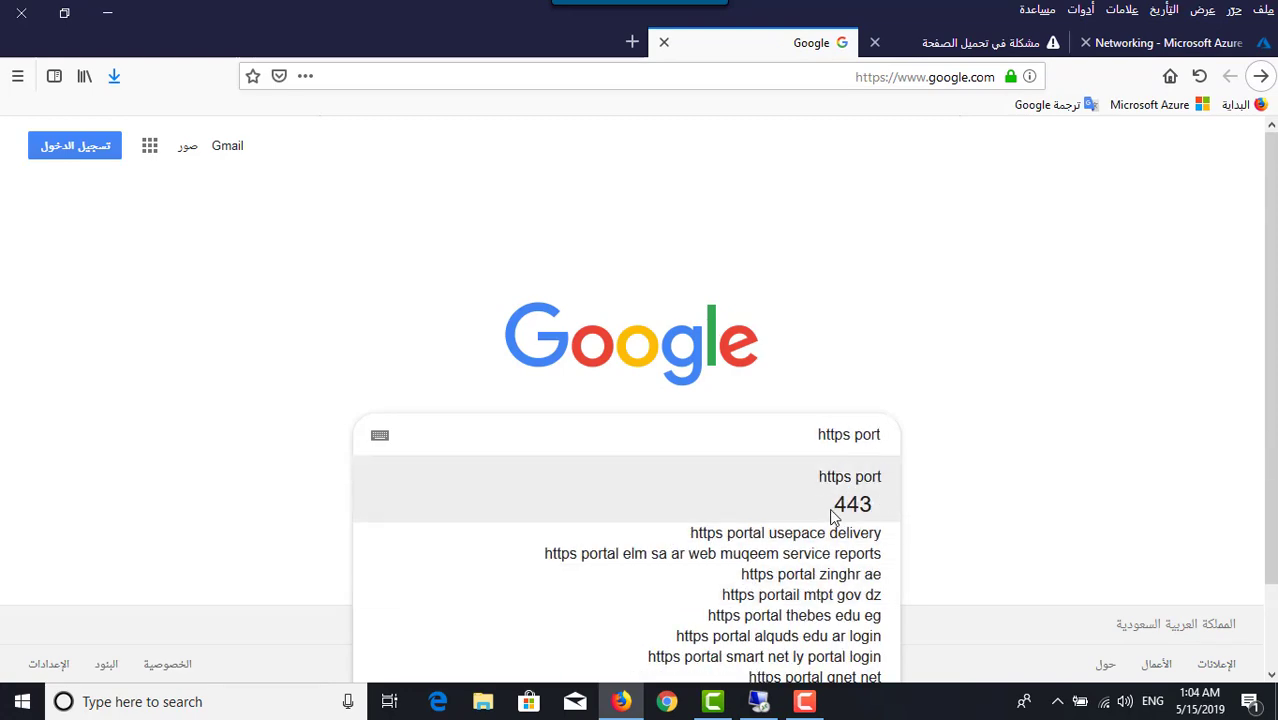
Return to web1's Networking settings and add an inbound rule named https that allows destination port 443, including a short description.
click(1185, 42)
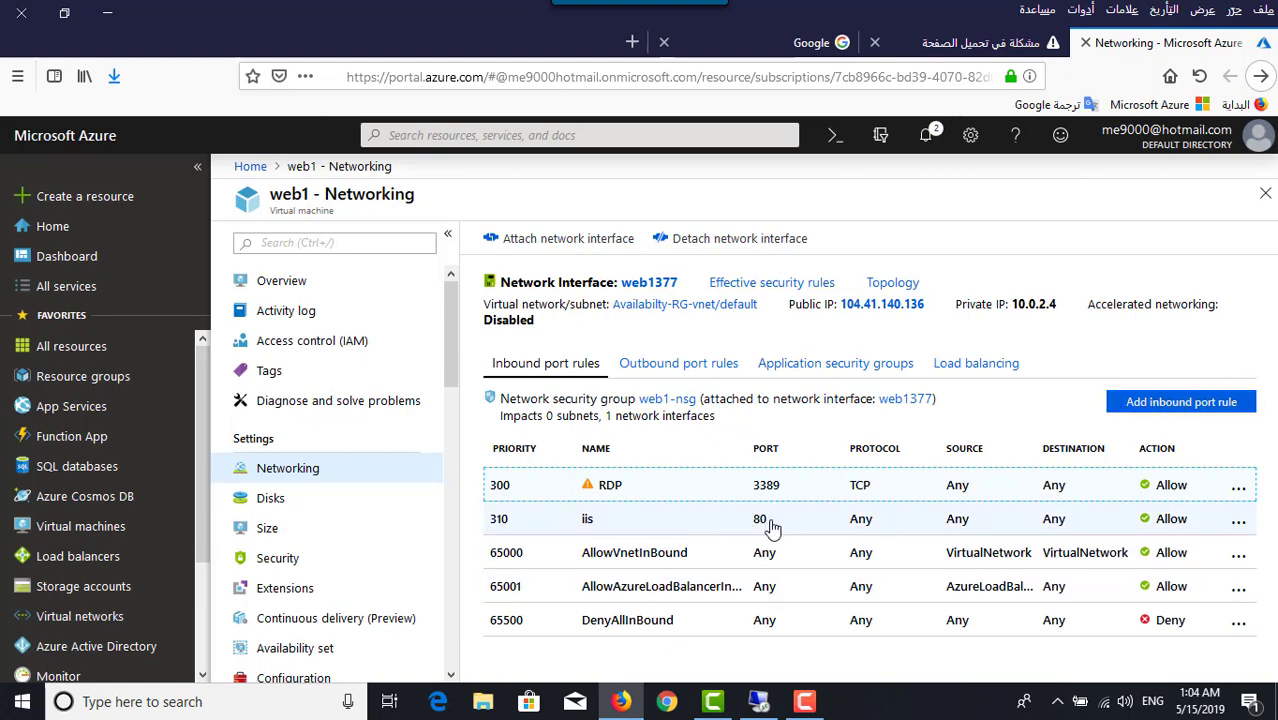
click(1208, 402)
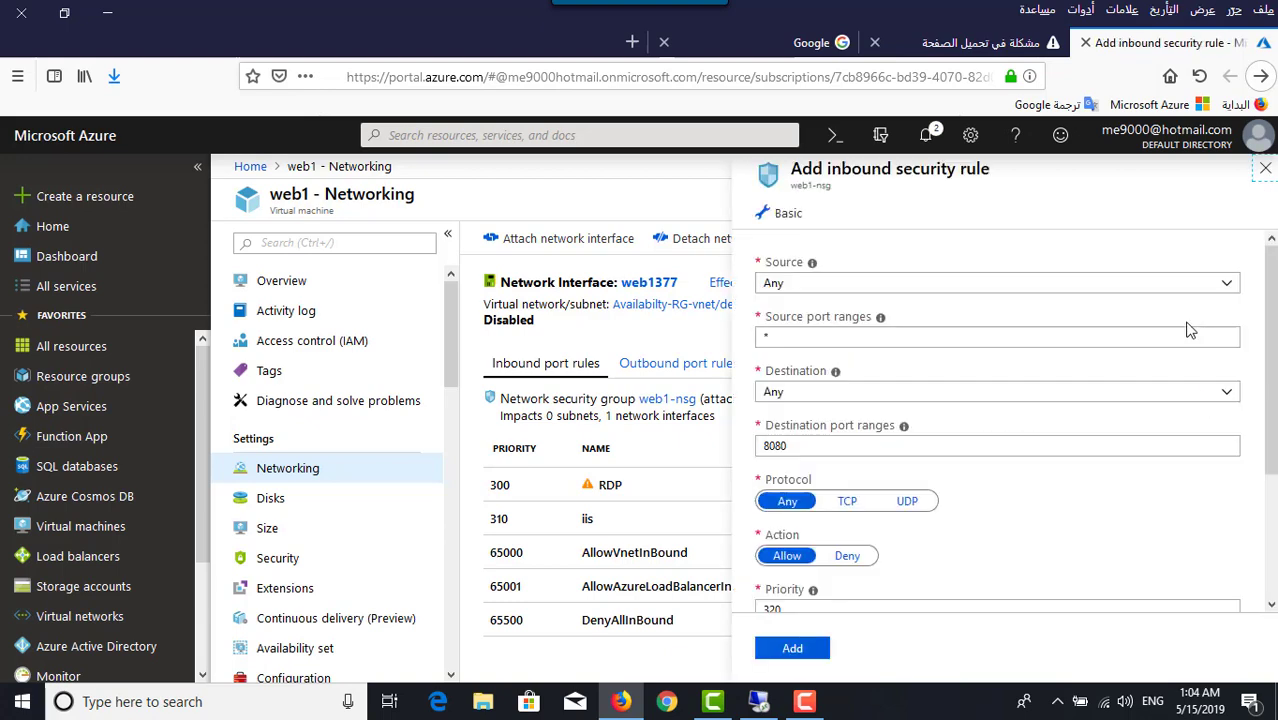
double_click(774, 445)
text(443)
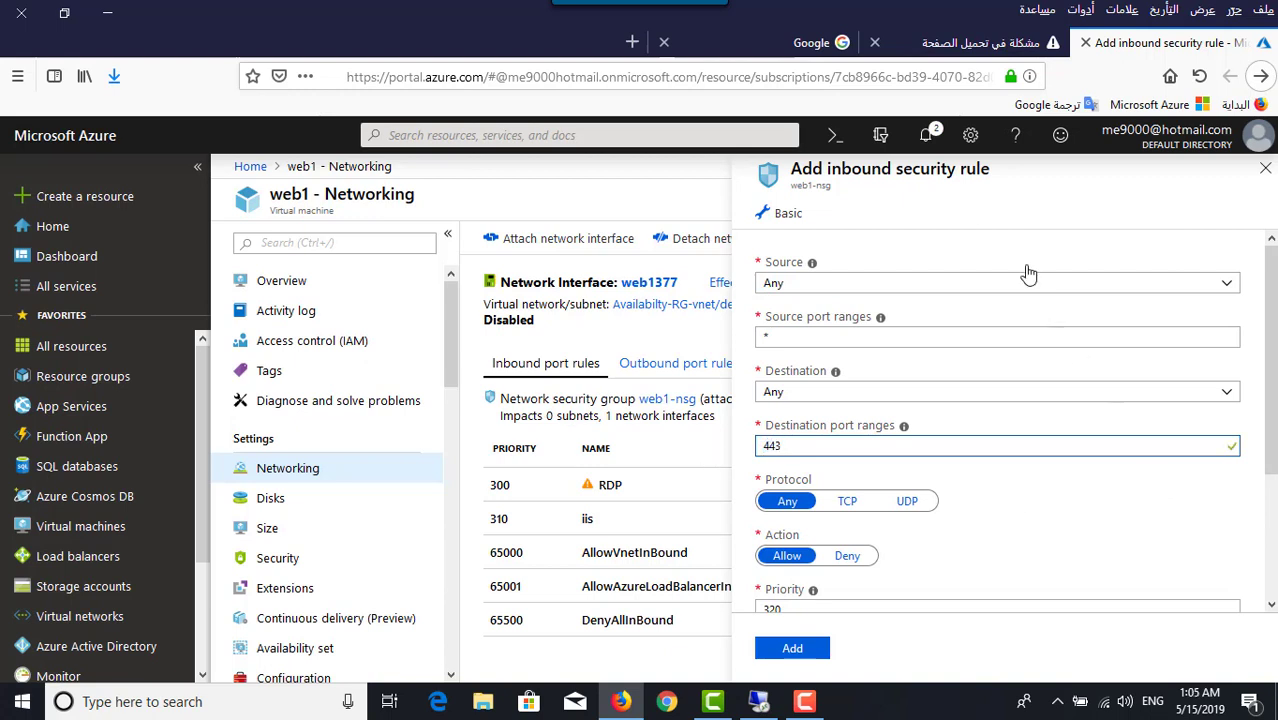
scroll(900, 538, down, 3)
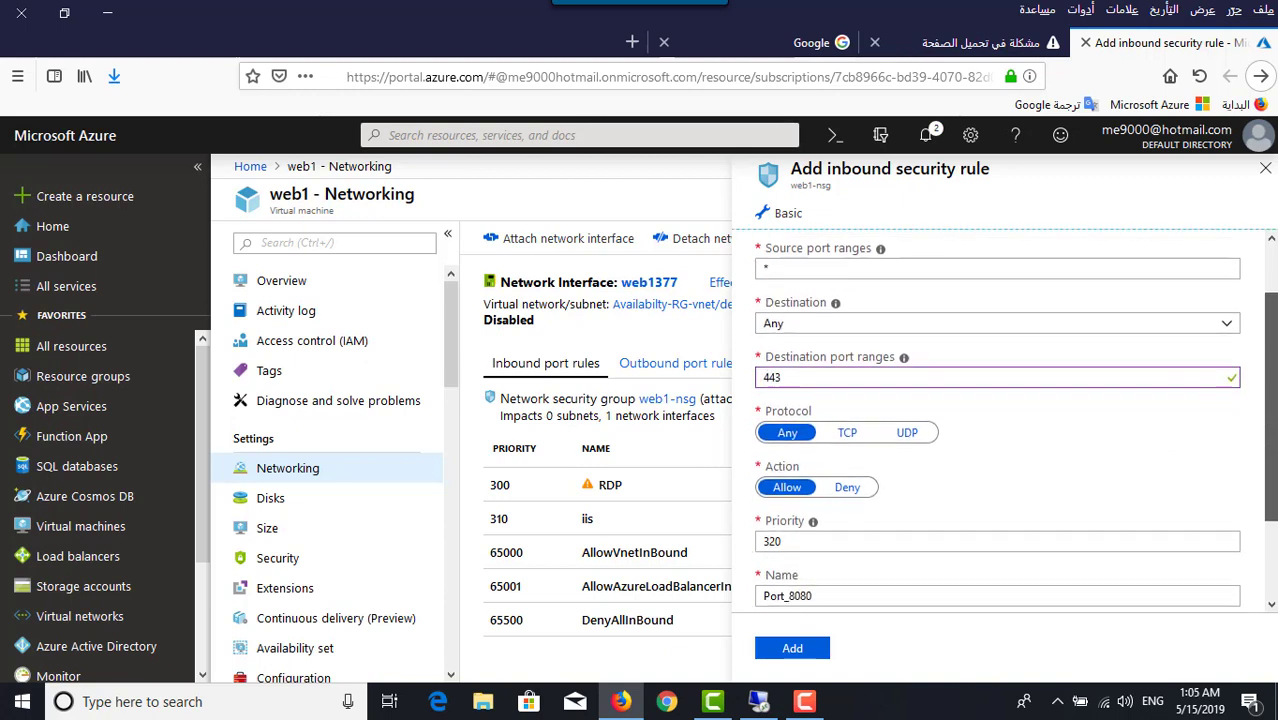
double_click(856, 487)
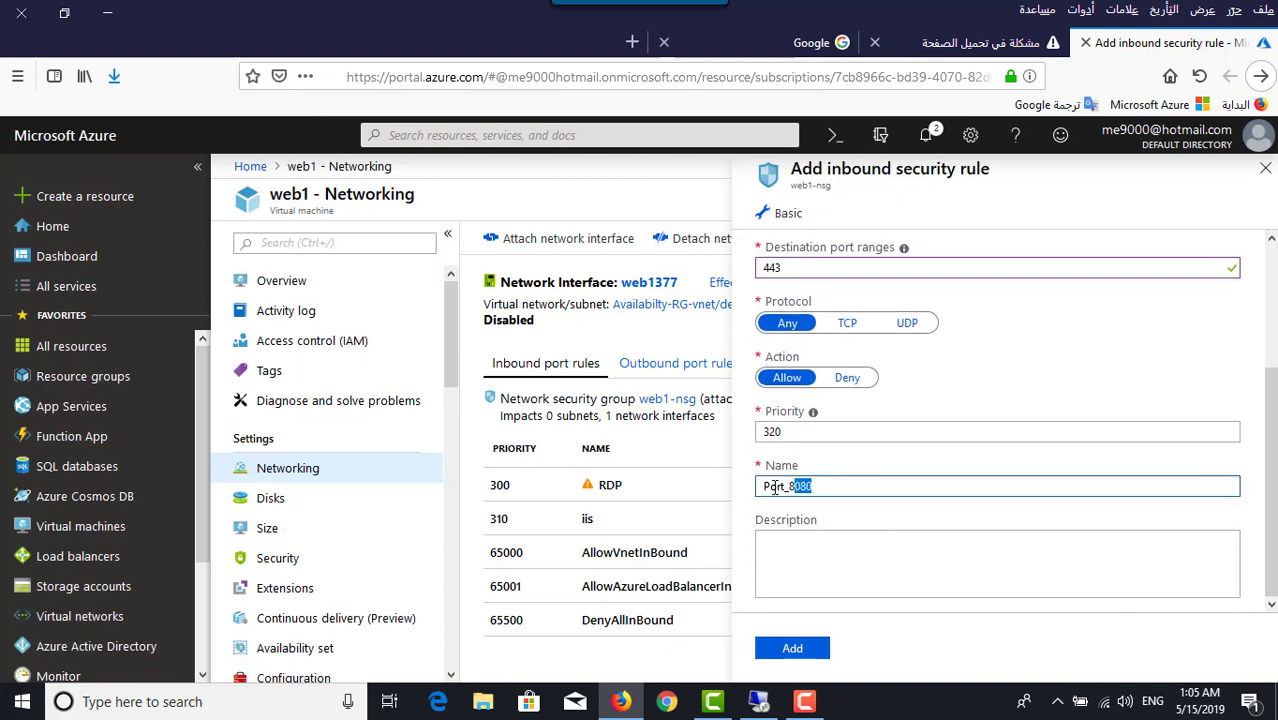
text(https)
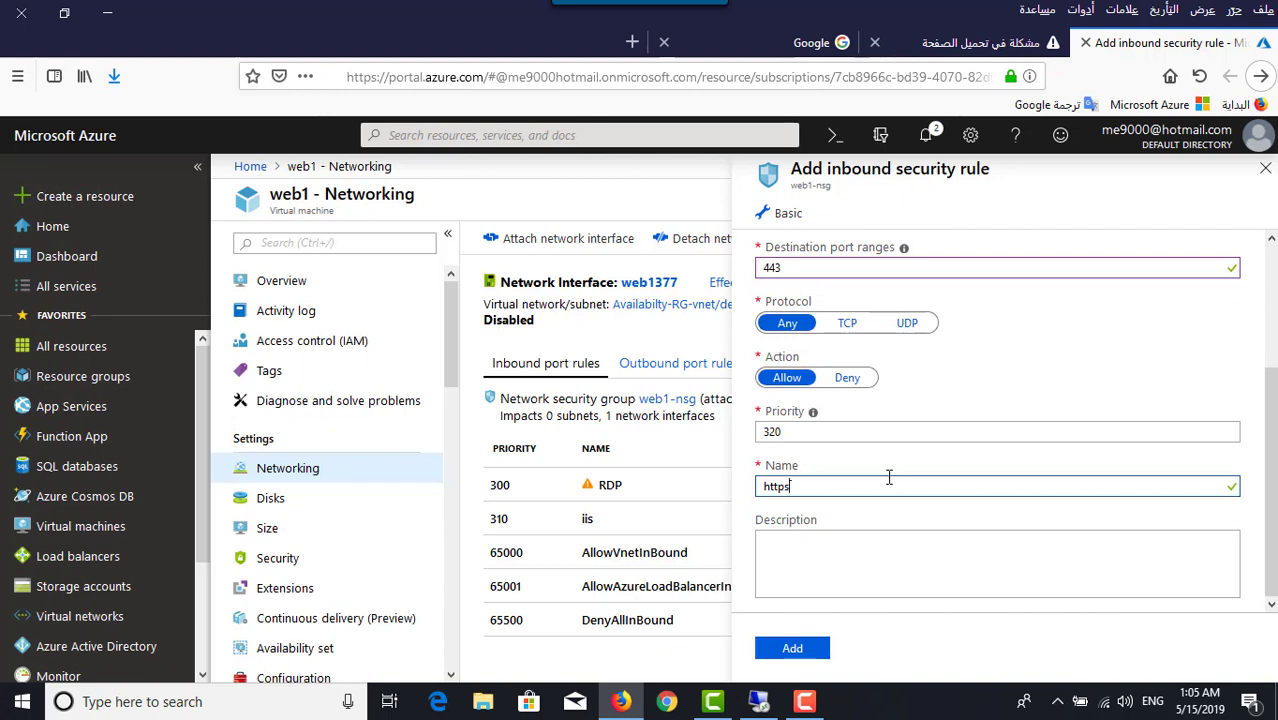
click(827, 553)
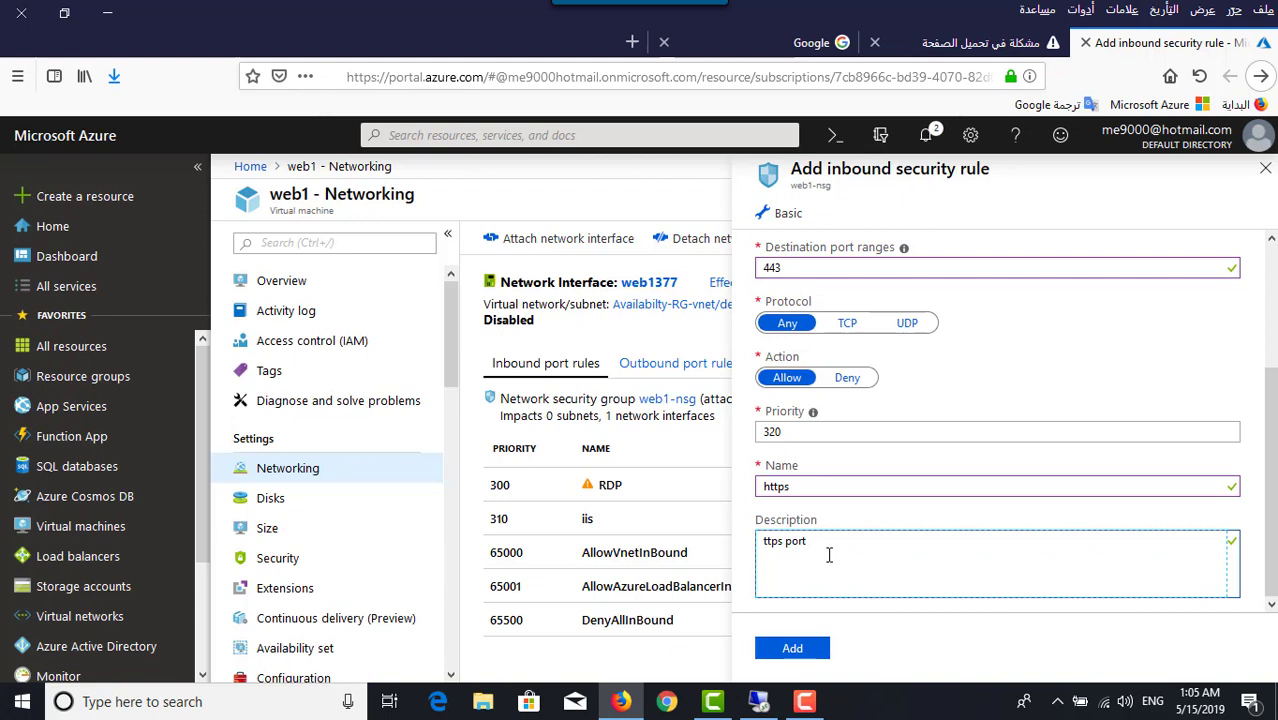
text(our websit)
click(793, 649)
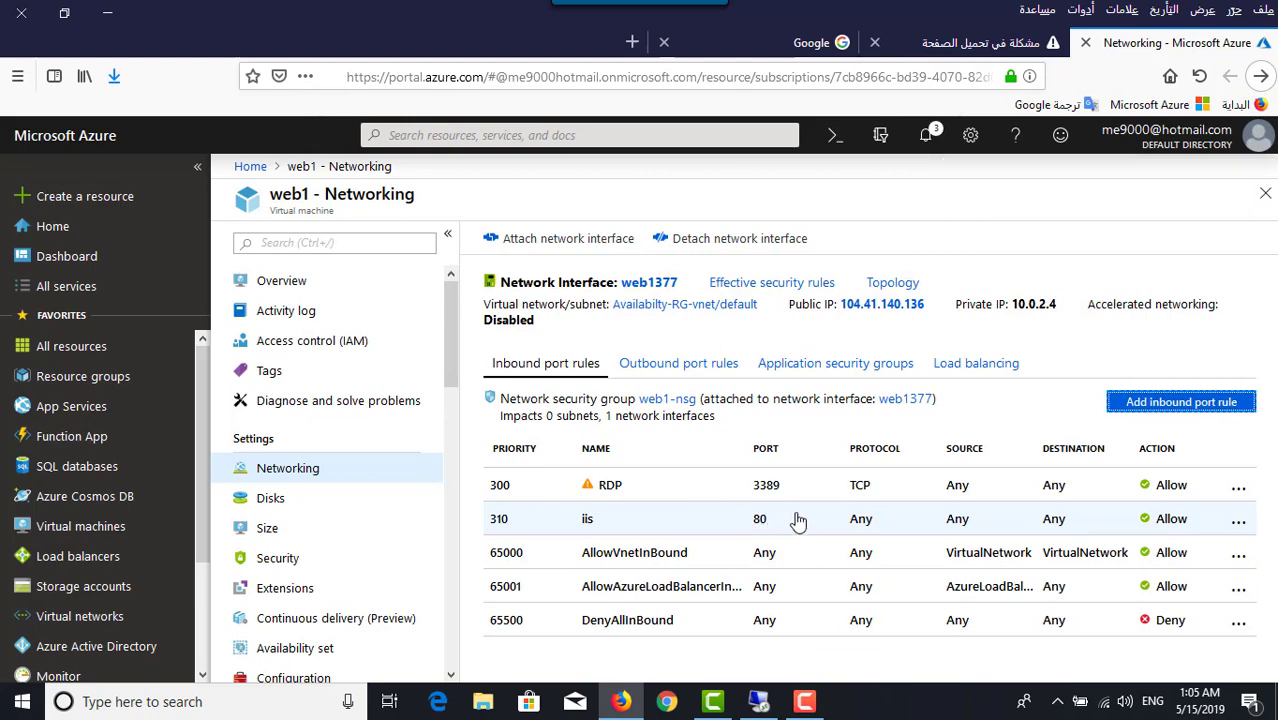
click(1199, 76)
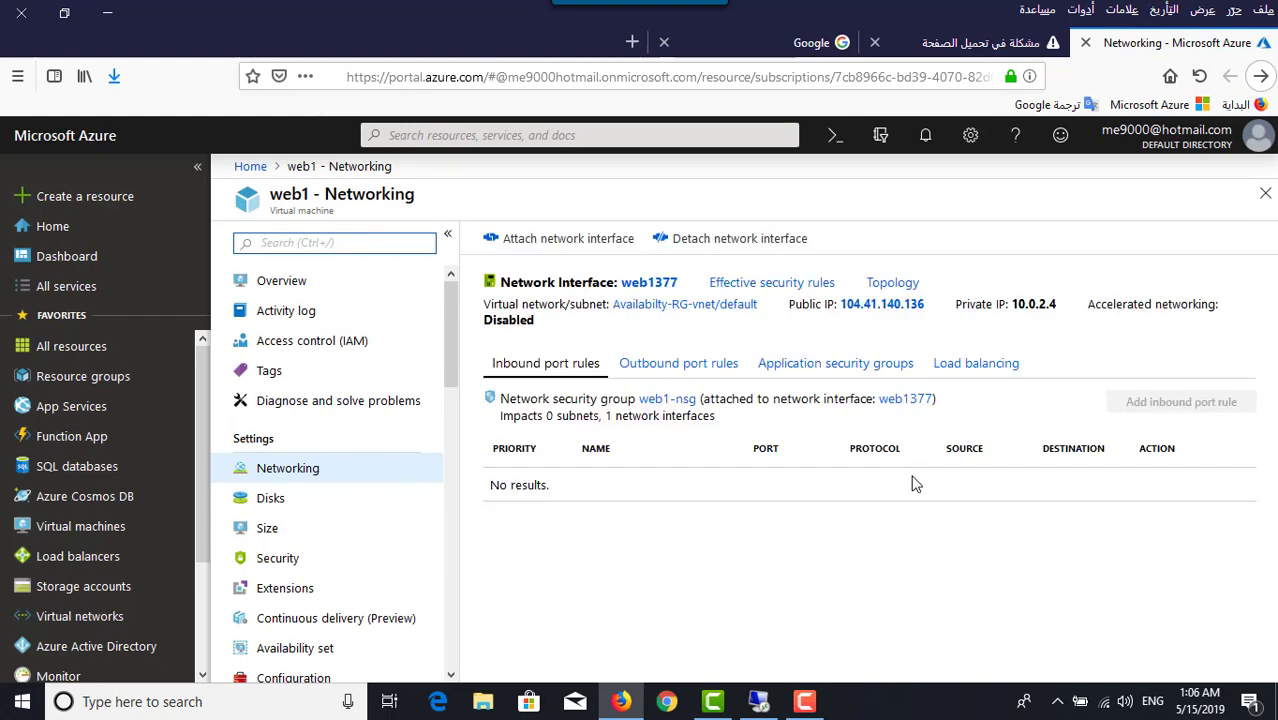
scroll(912, 484, down, 1)
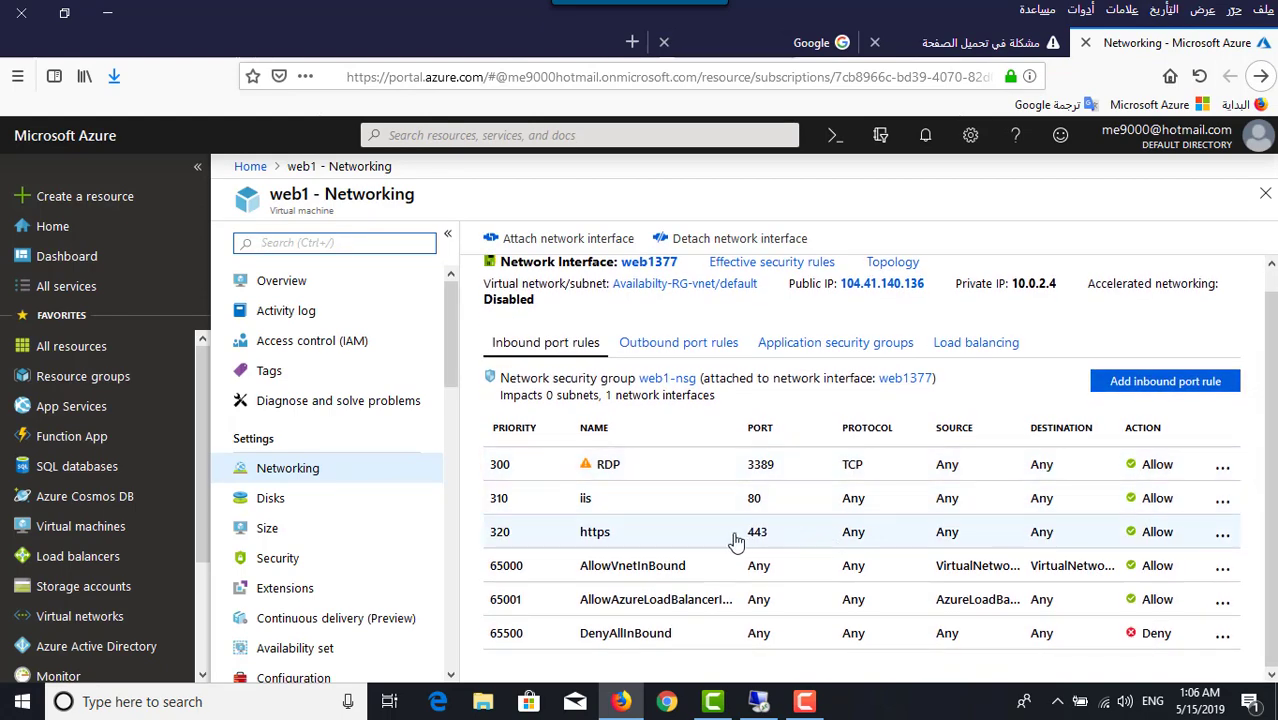
click(968, 43)
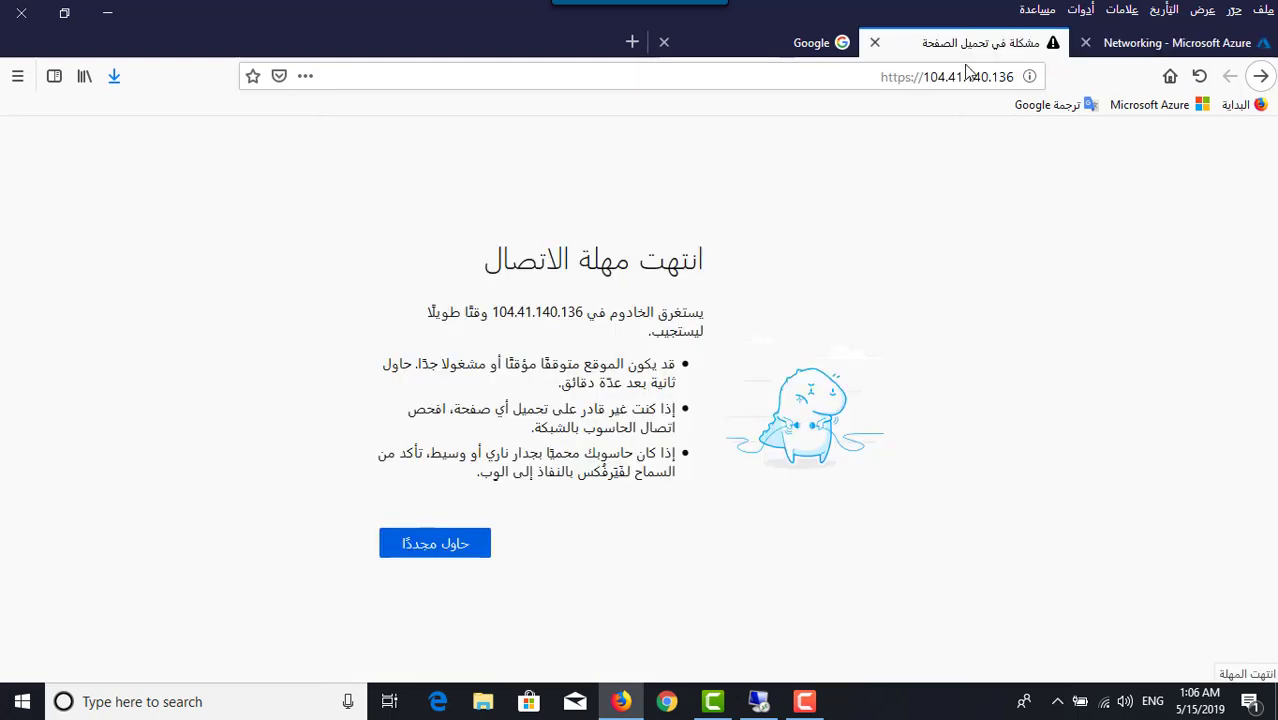
click(897, 80)
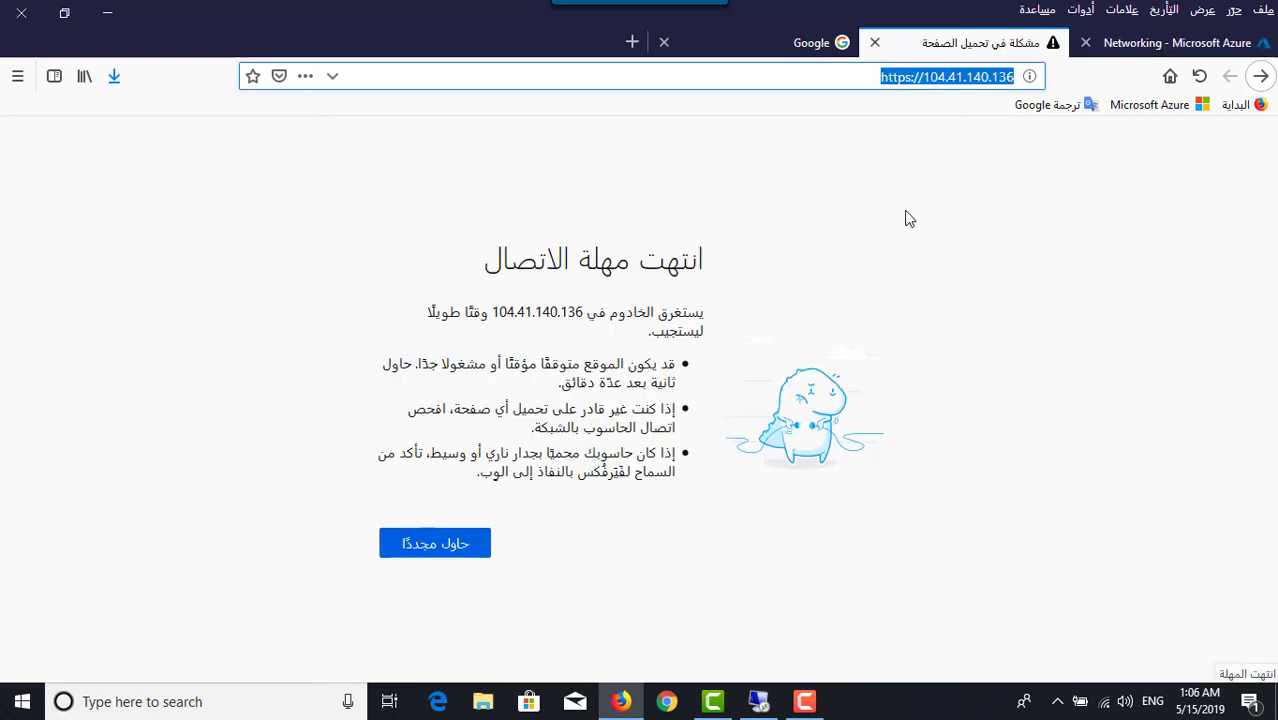
key(Return)
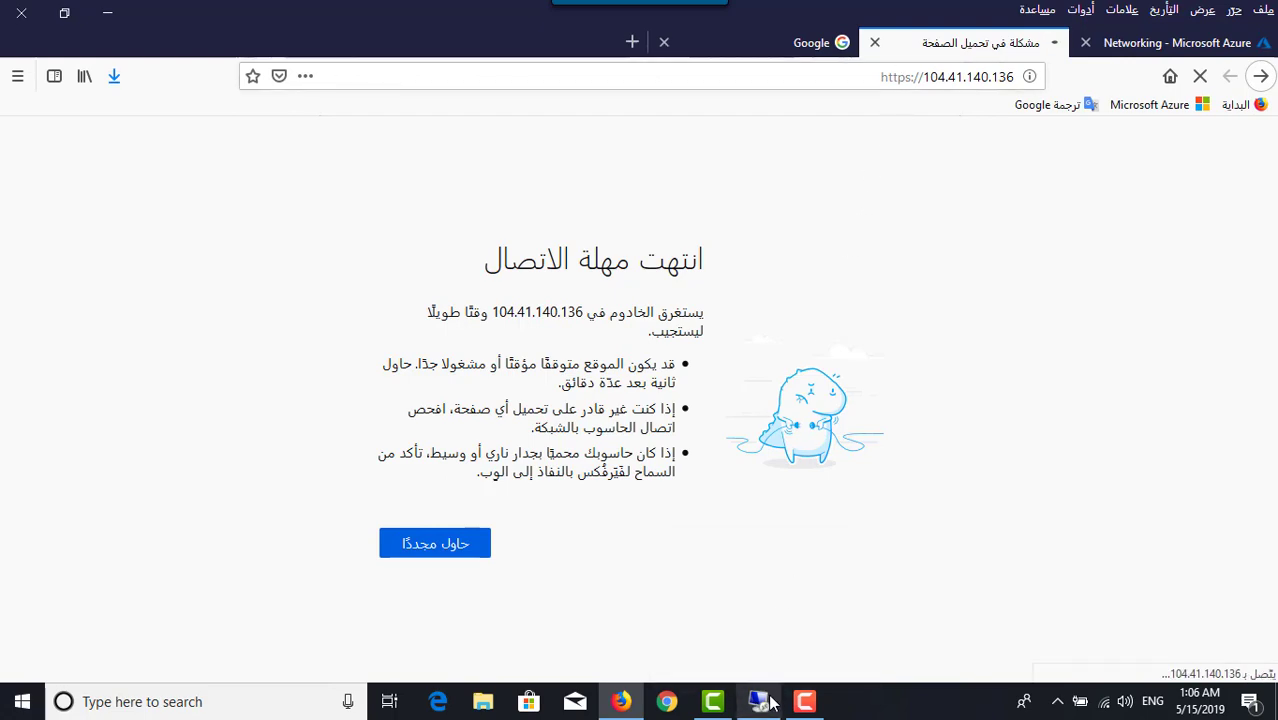
In the web1 remote desktop session, add an https binding on port 443 with the TenantEncryptionCert certificate to Default Web Site, and return to the local browser.
click(767, 701)
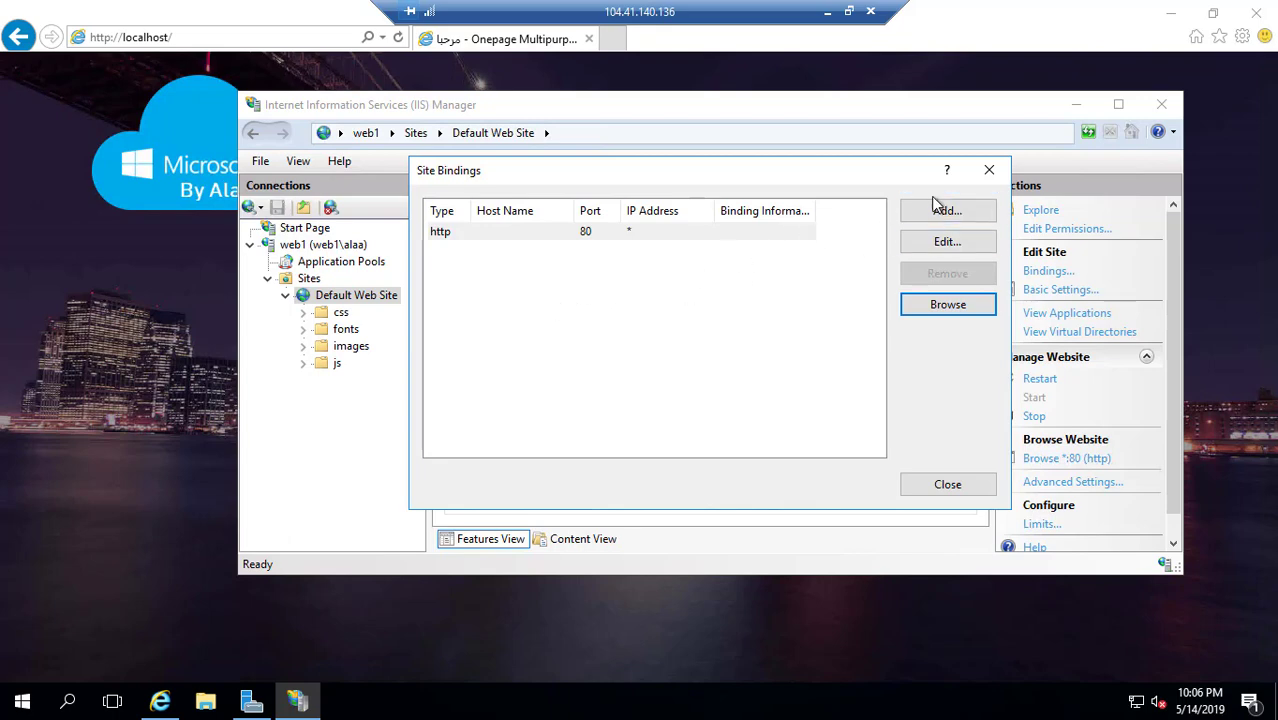
click(966, 216)
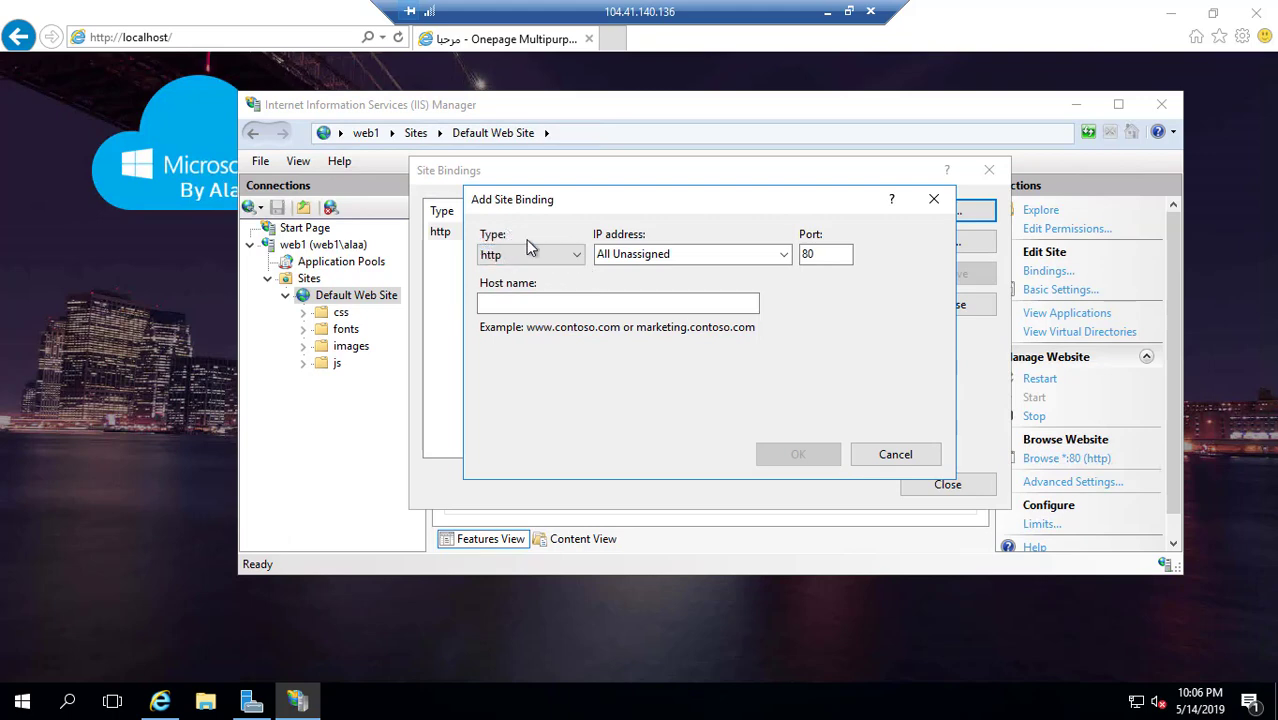
click(576, 253)
click(503, 288)
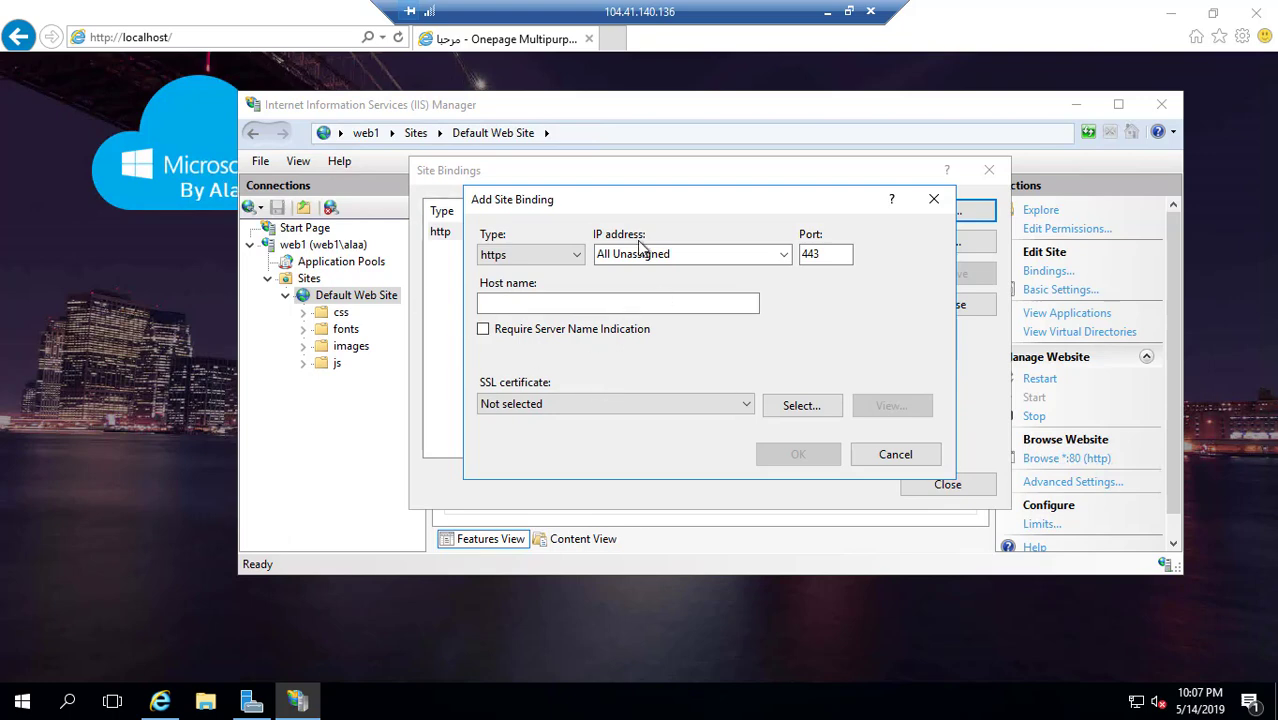
click(688, 404)
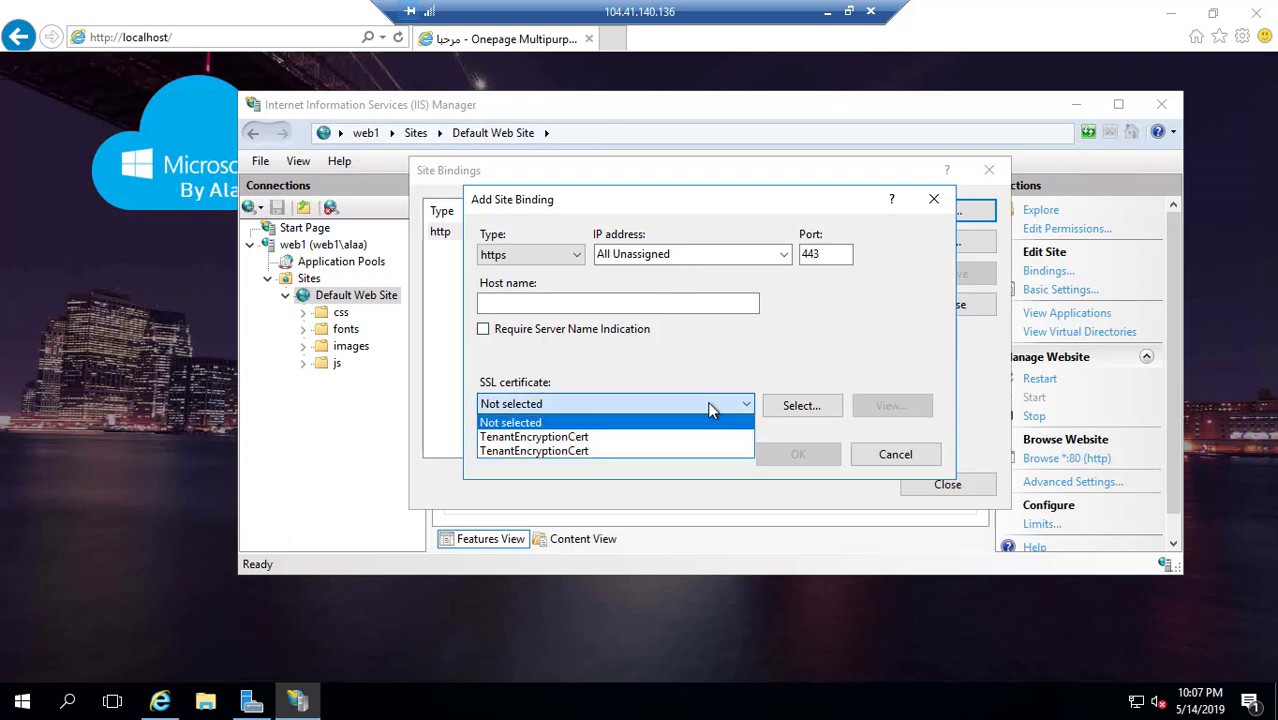
click(506, 443)
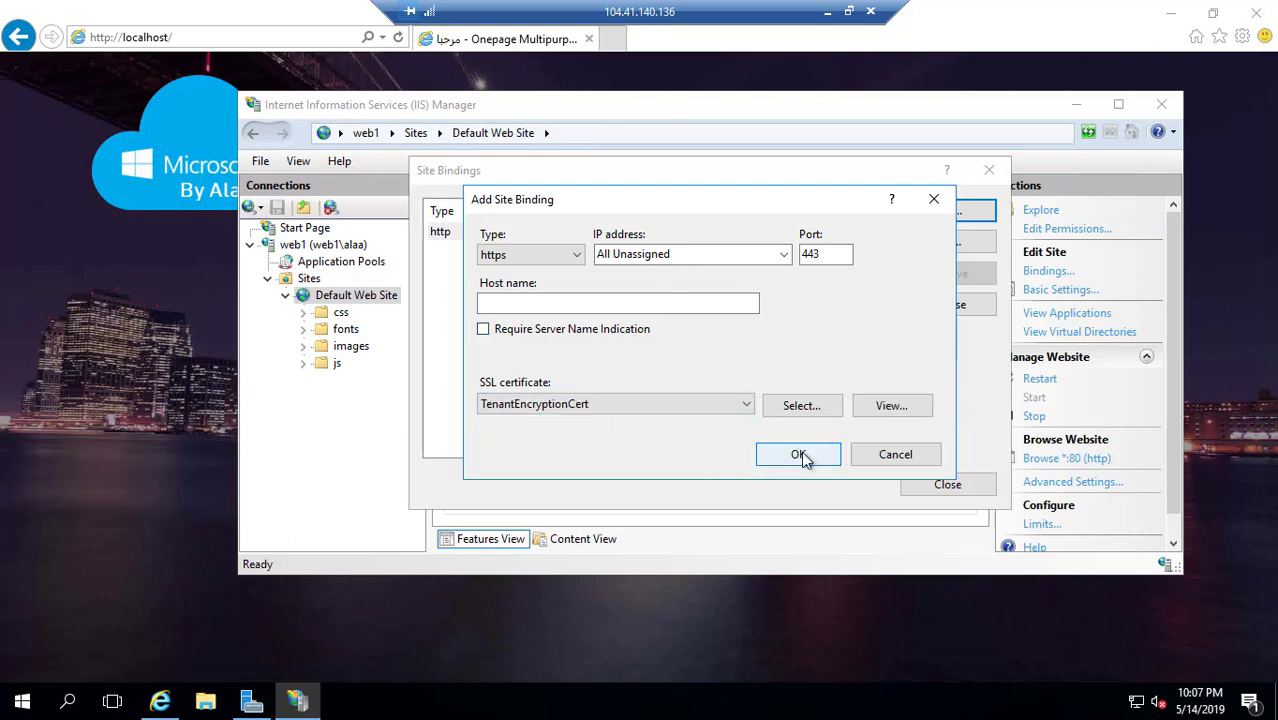
click(799, 455)
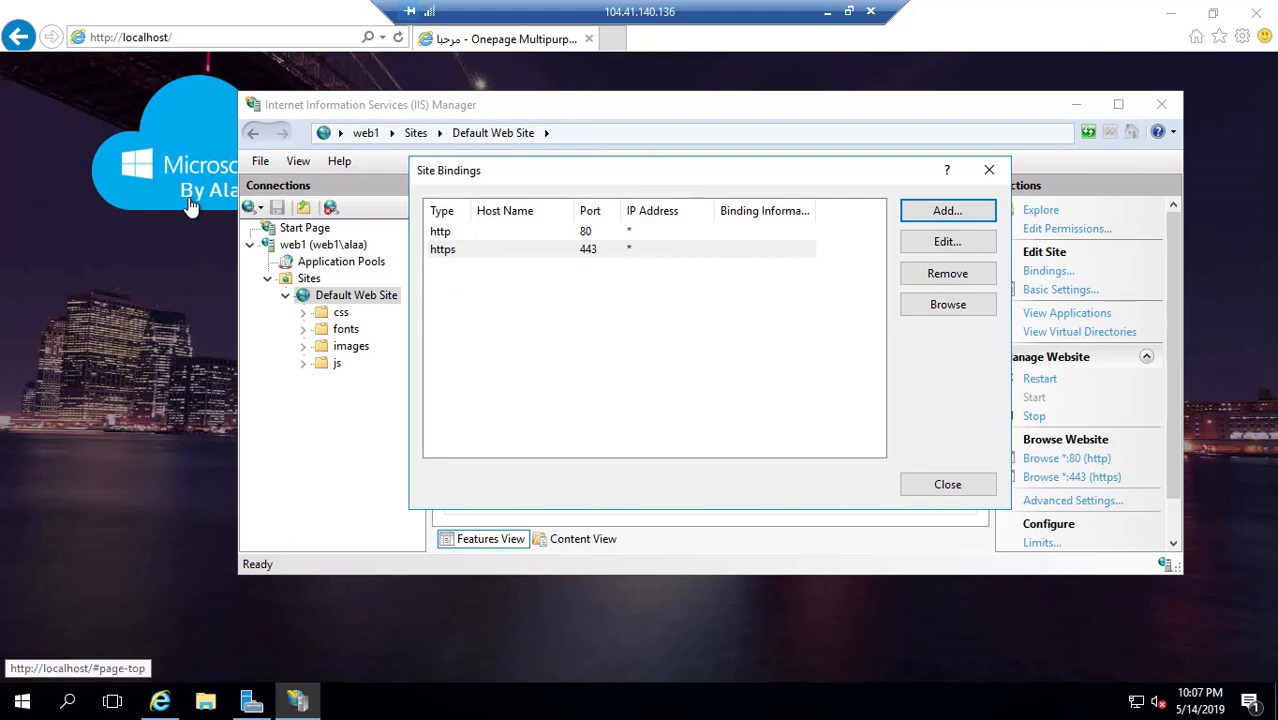
click(828, 11)
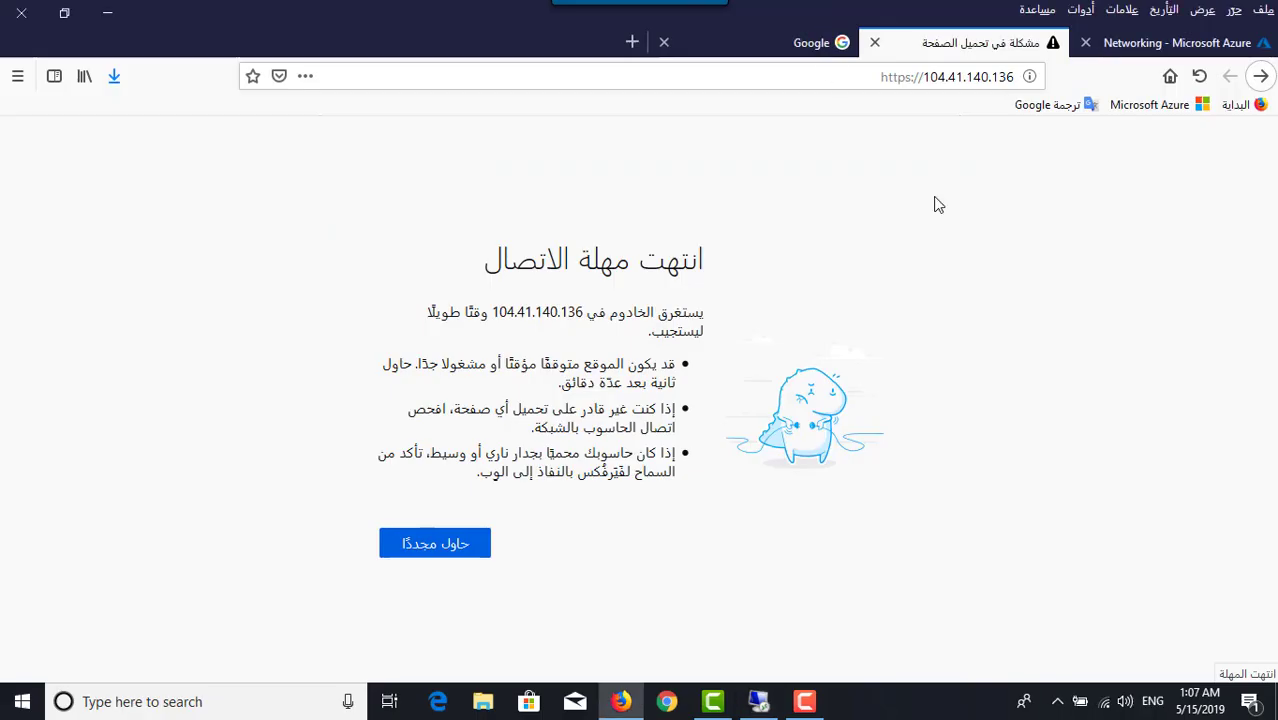
click(968, 77)
key(Return)
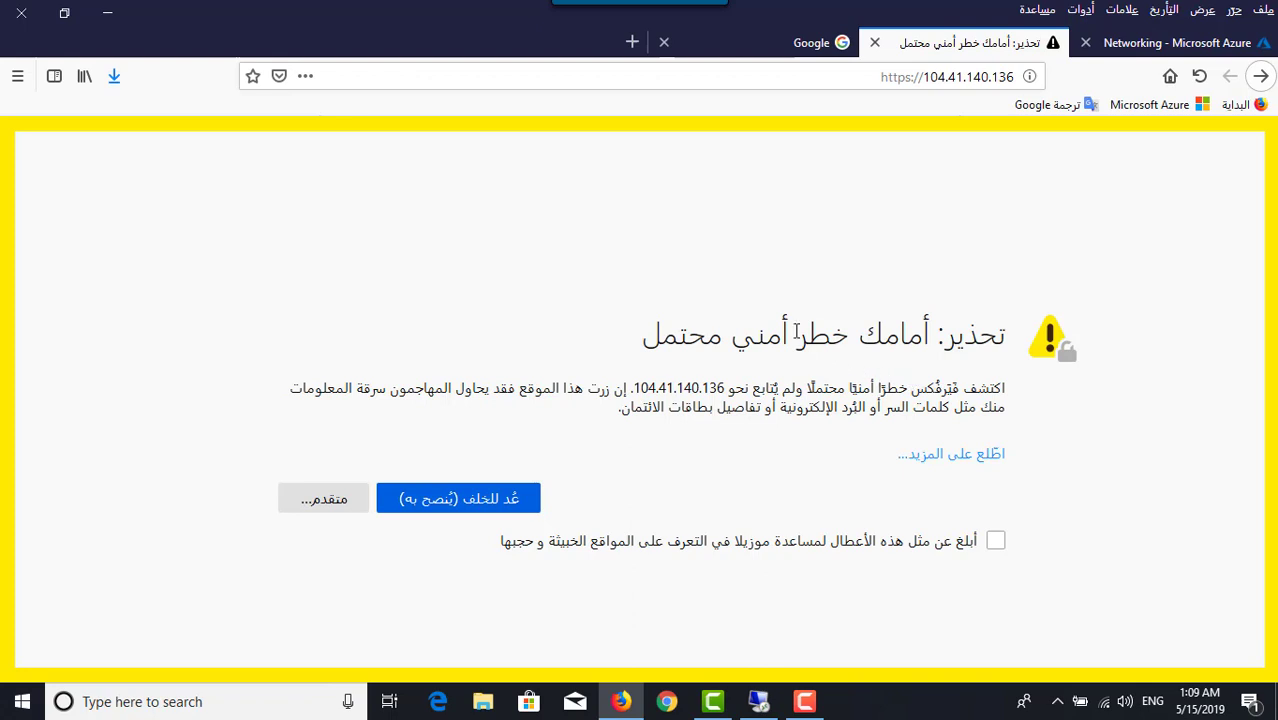
click(313, 490)
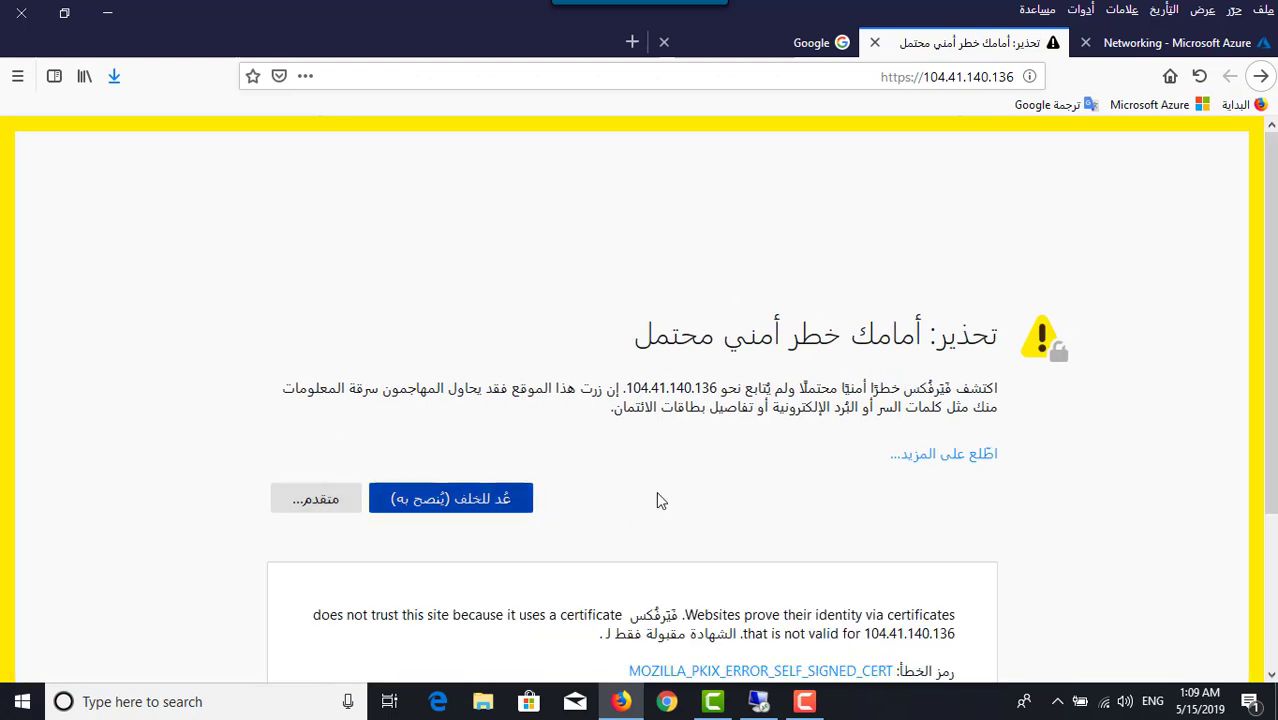
scroll(657, 494, down, 2)
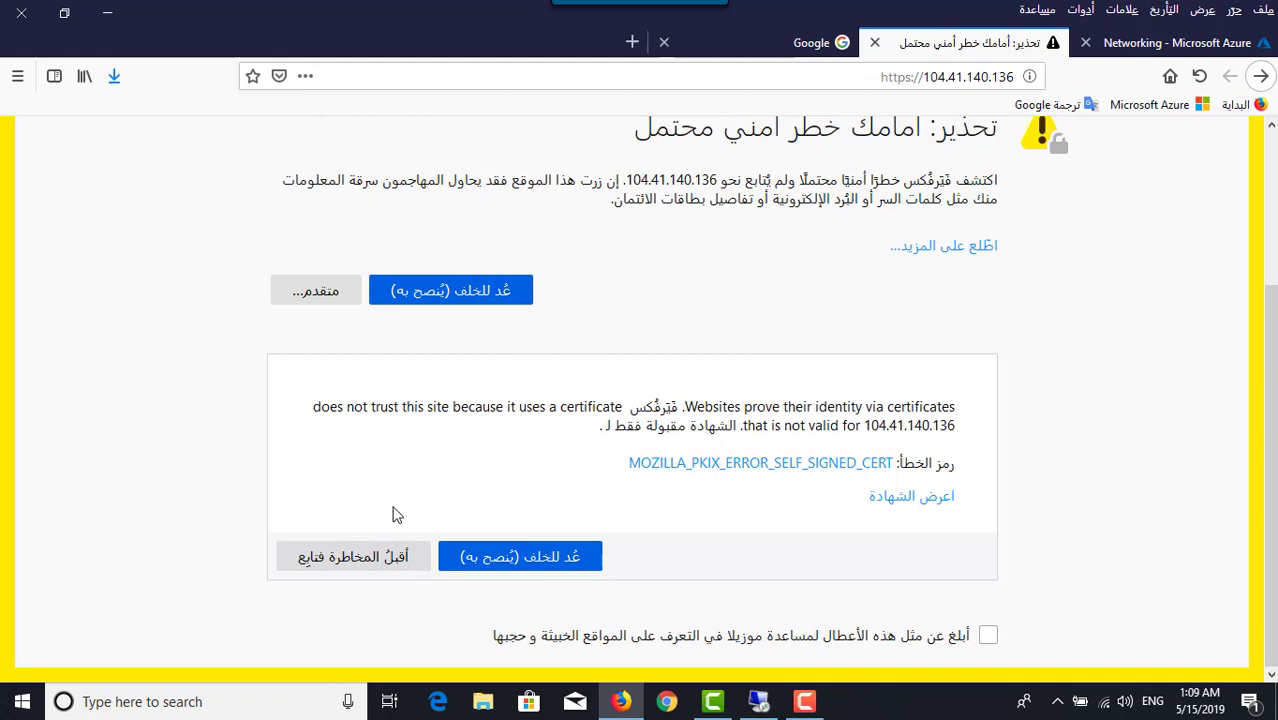
click(357, 554)
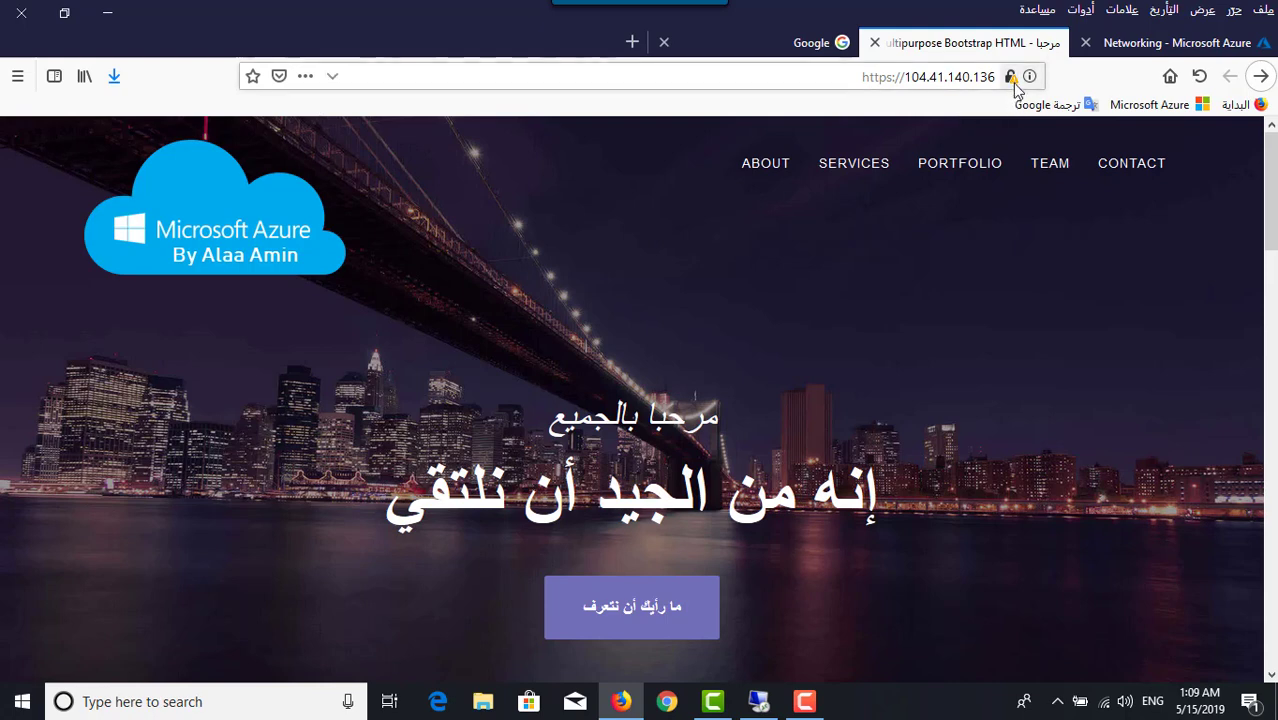
View the connection security information for the site at 104.41.140.136, and close it.
mouse_move(1013, 80)
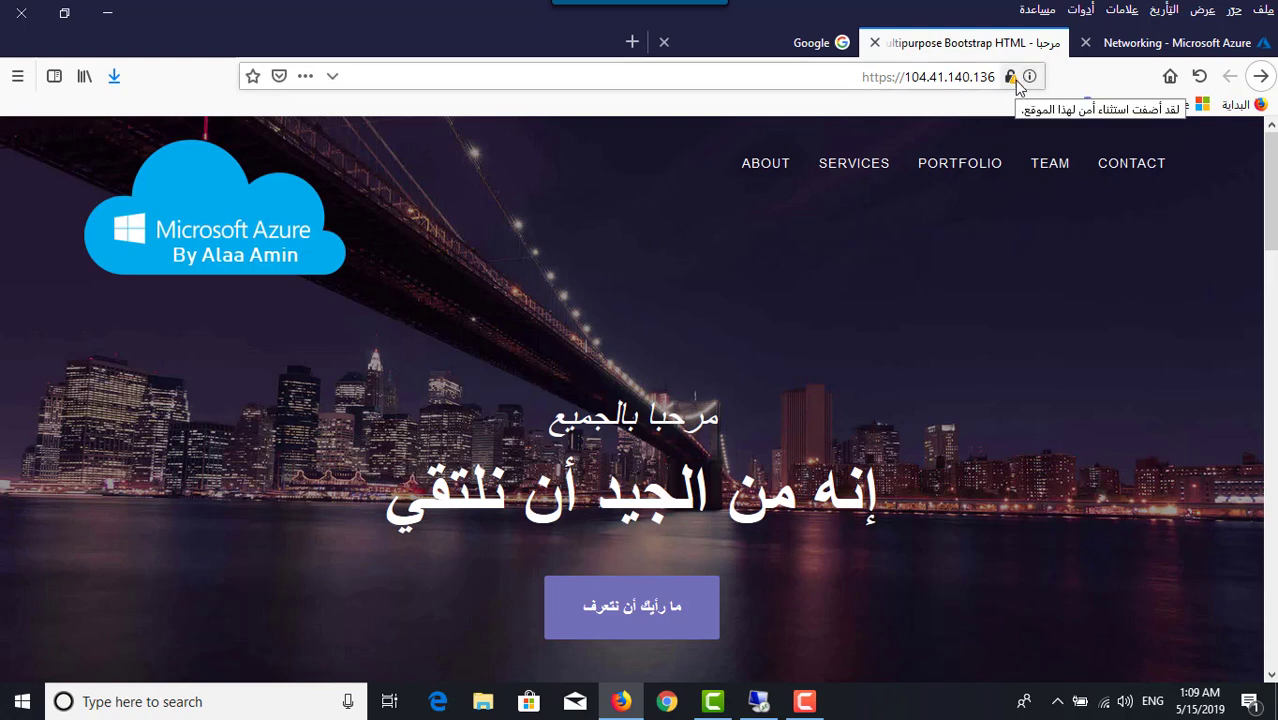
click(1012, 79)
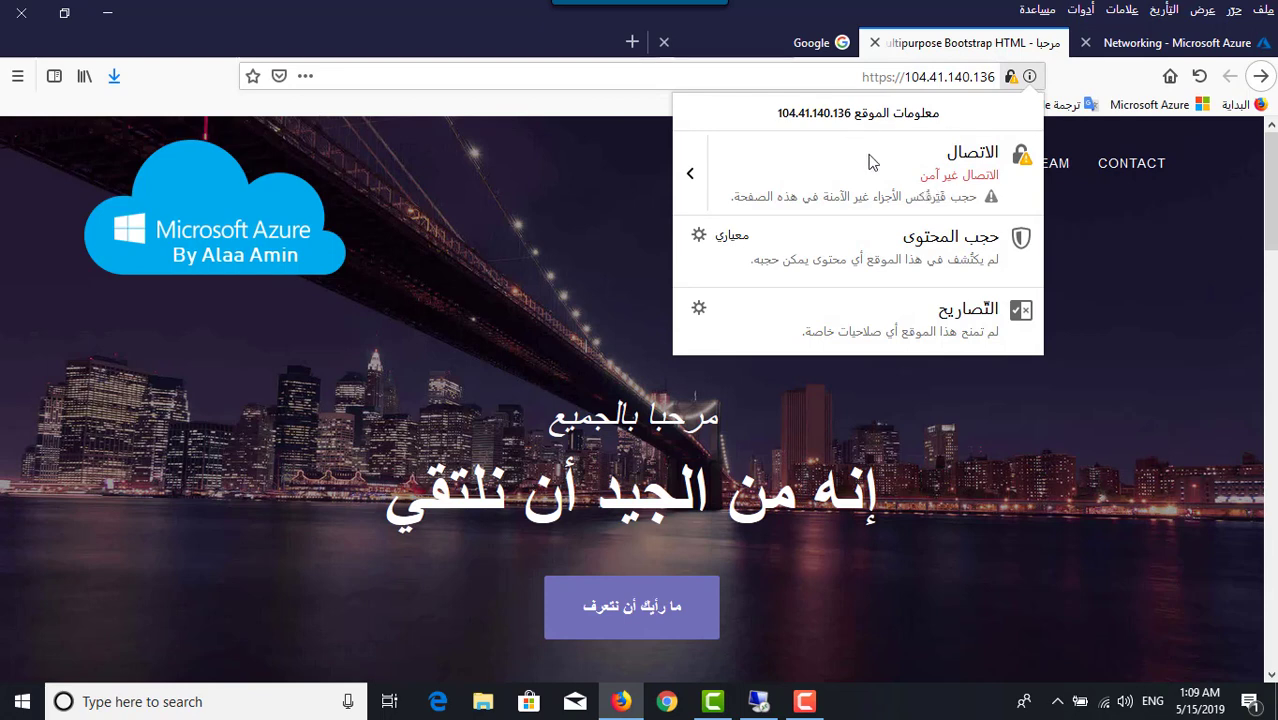
click(1096, 246)
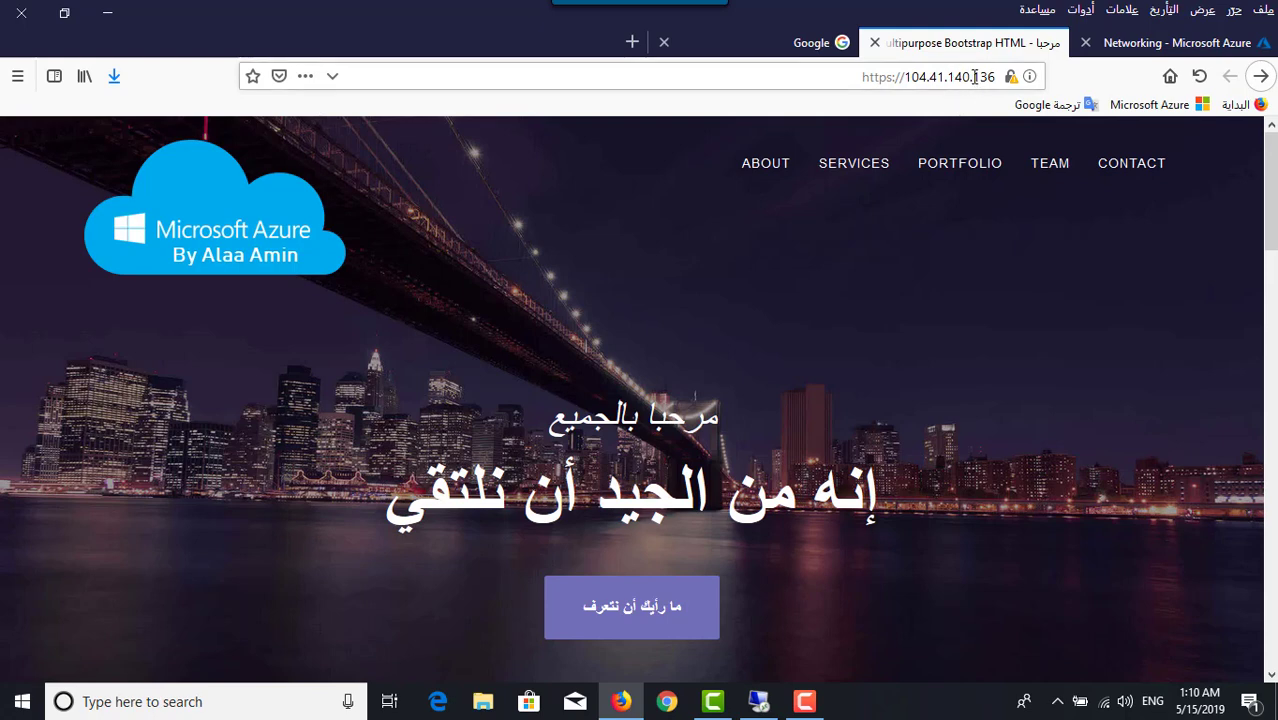
Return to web1's Networking page in the Azure portal and open the configuration of its public IP address.
click(1174, 44)
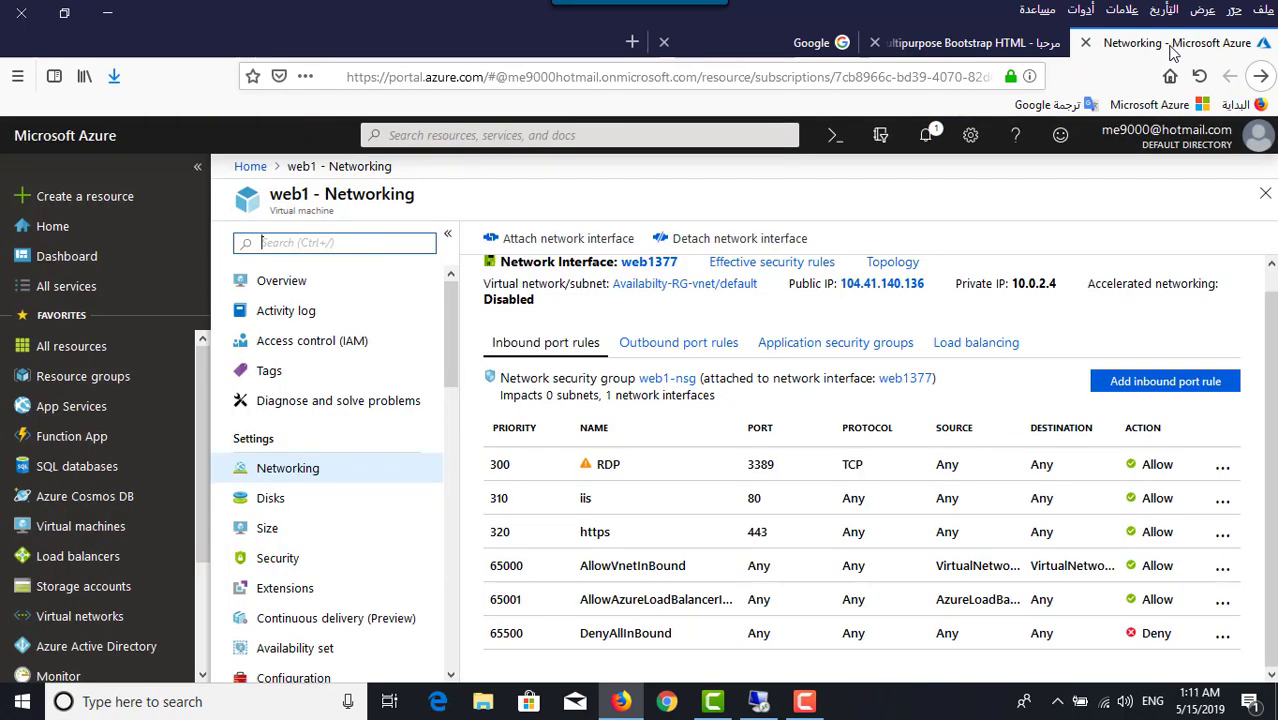
click(288, 472)
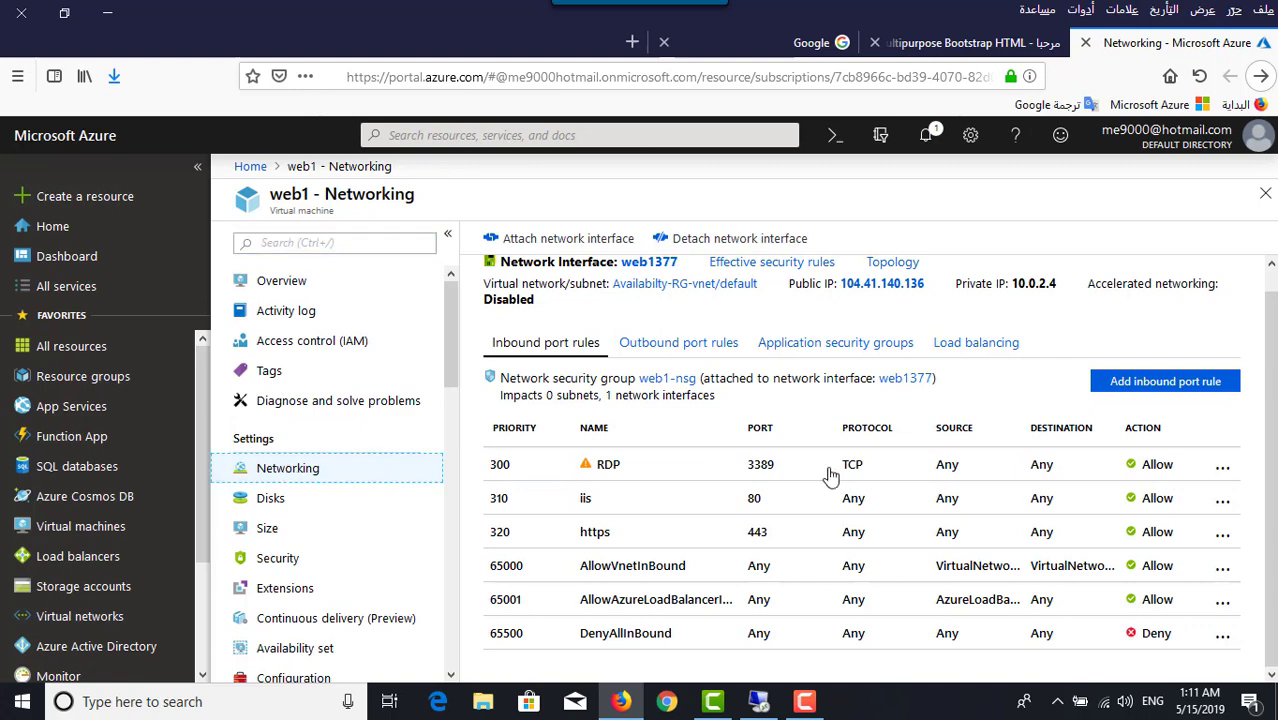
scroll(860, 470, up, 1)
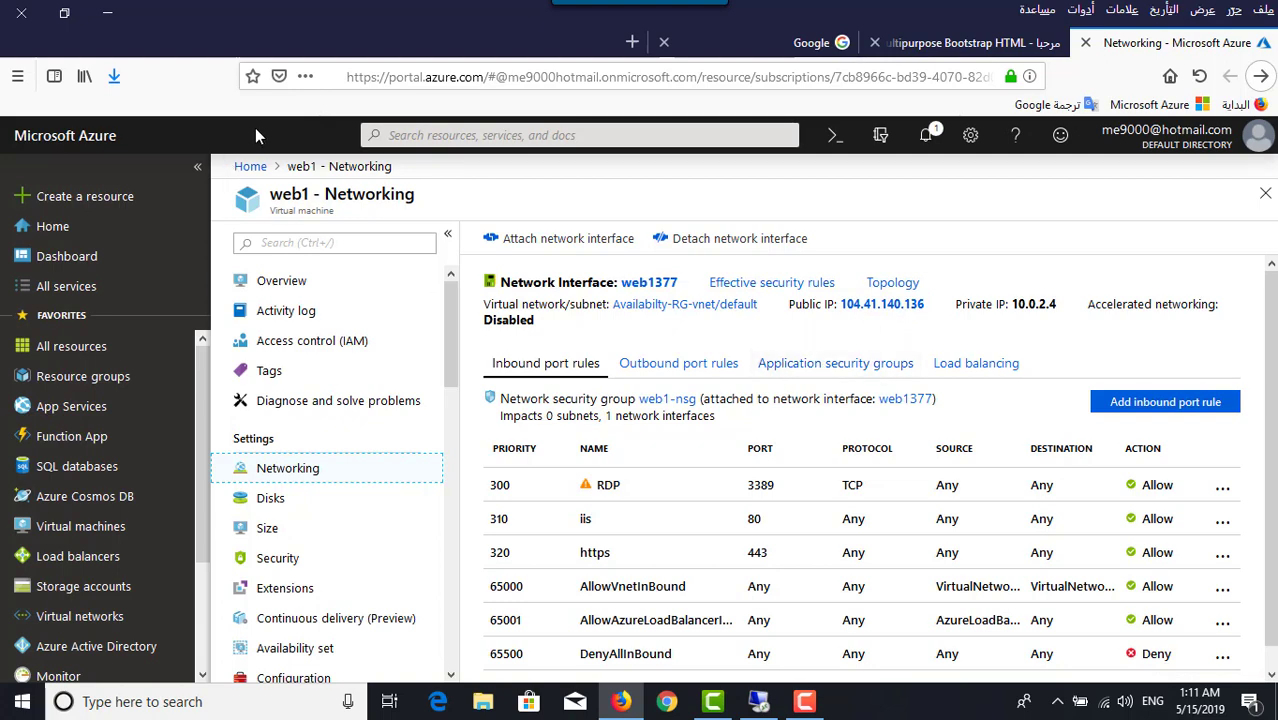
click(884, 304)
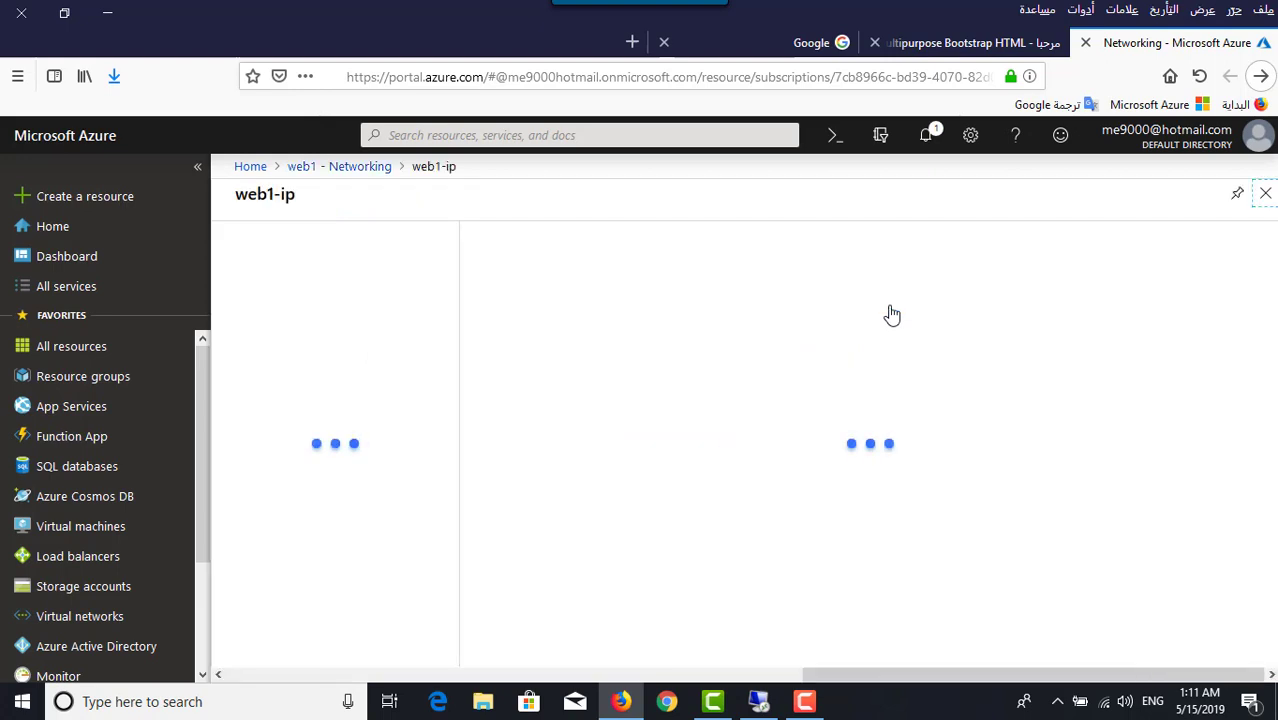
click(342, 465)
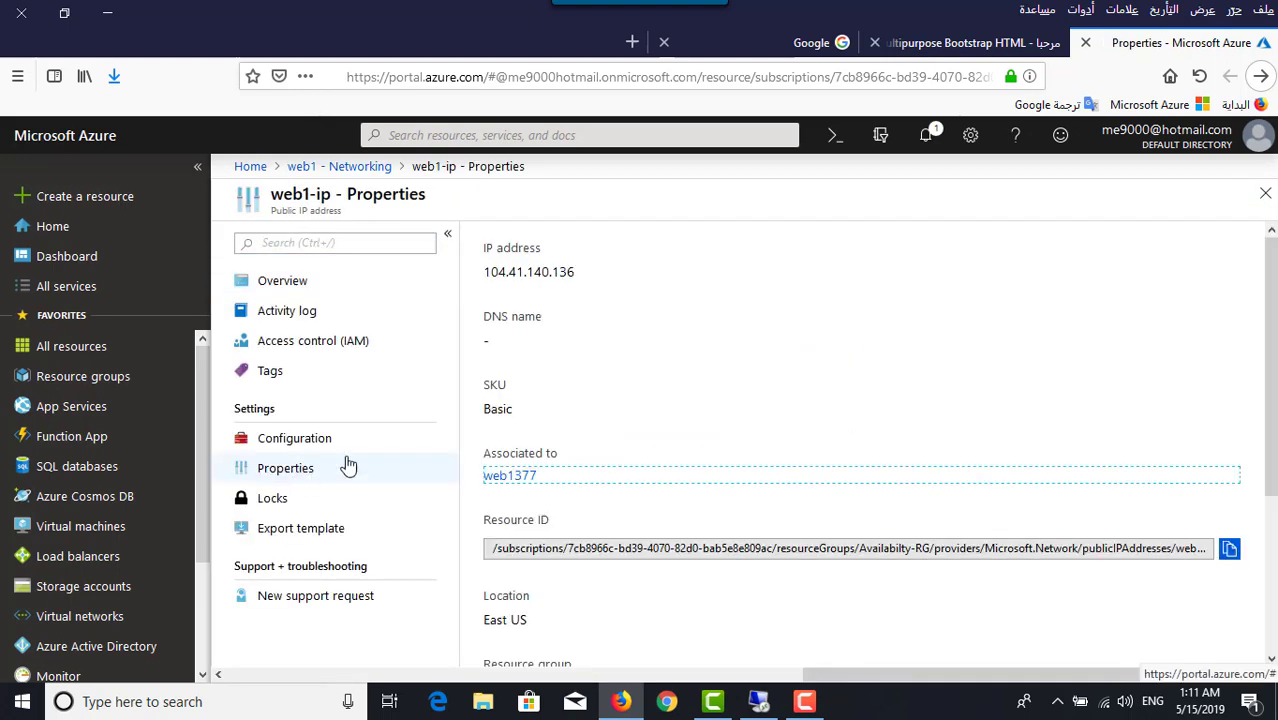
click(312, 443)
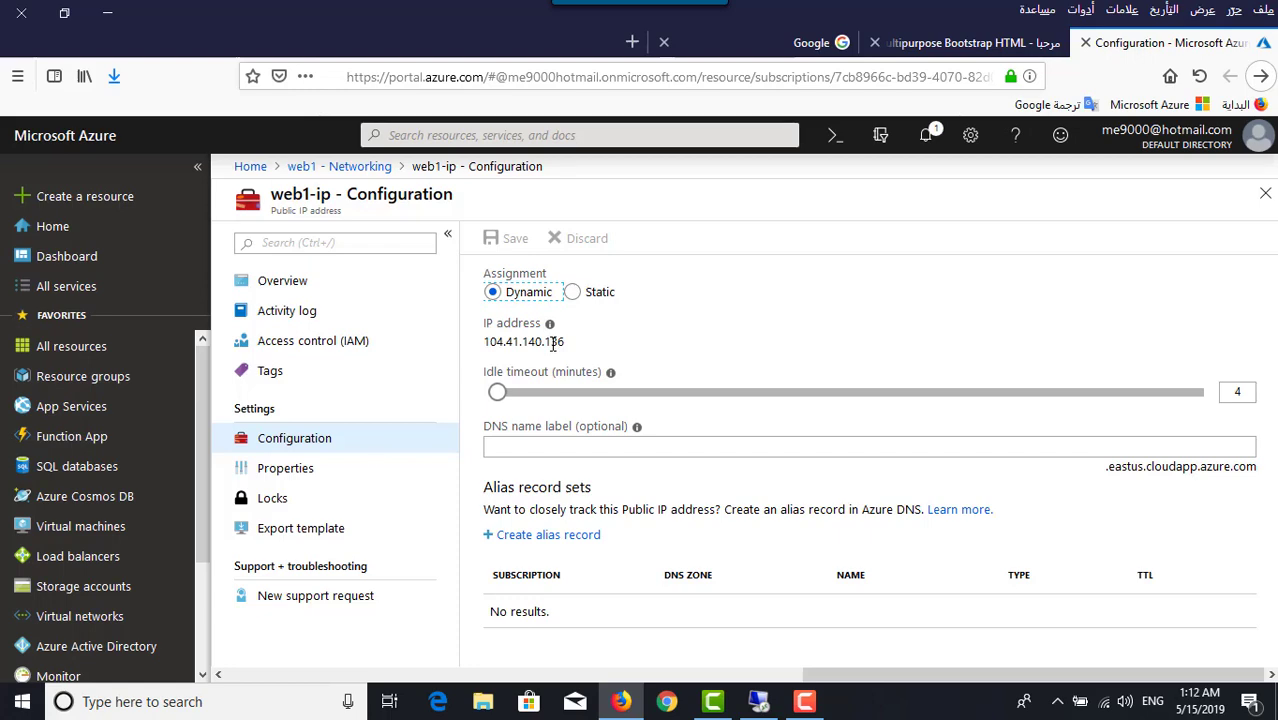
Change the web1-ip address assignment to Static, save the configuration, and check the portal notifications.
click(966, 42)
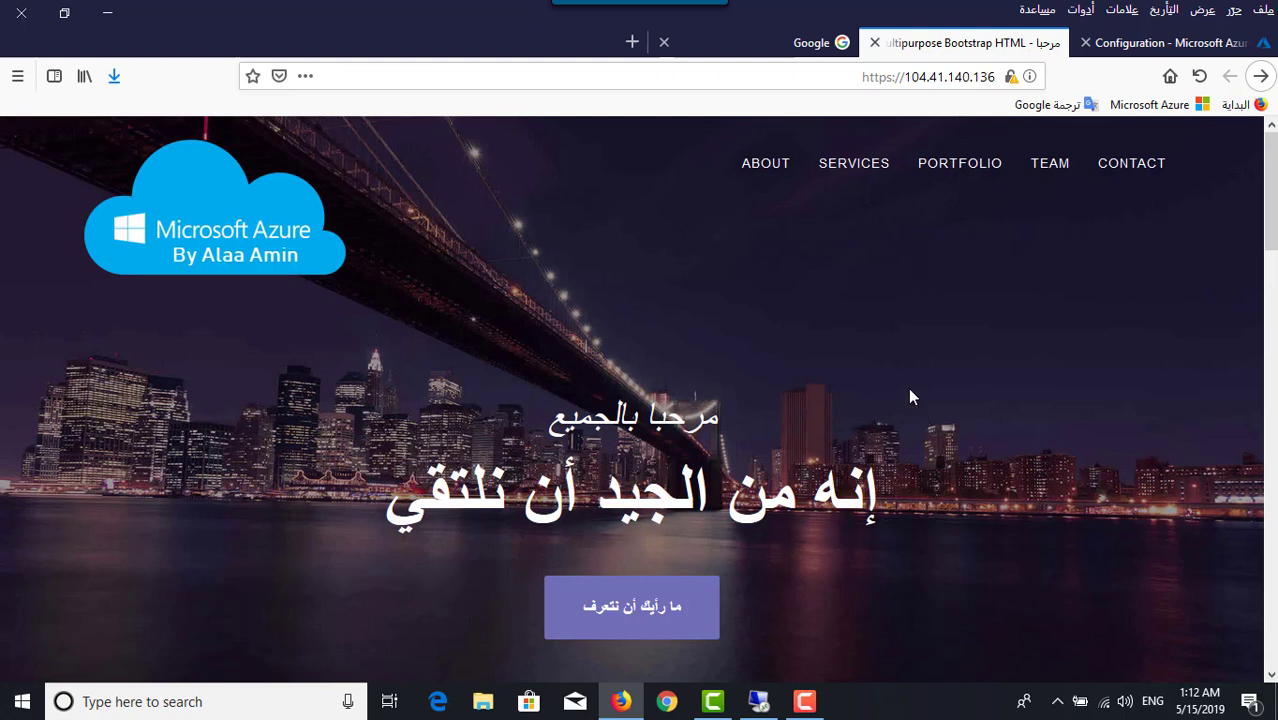
click(1168, 42)
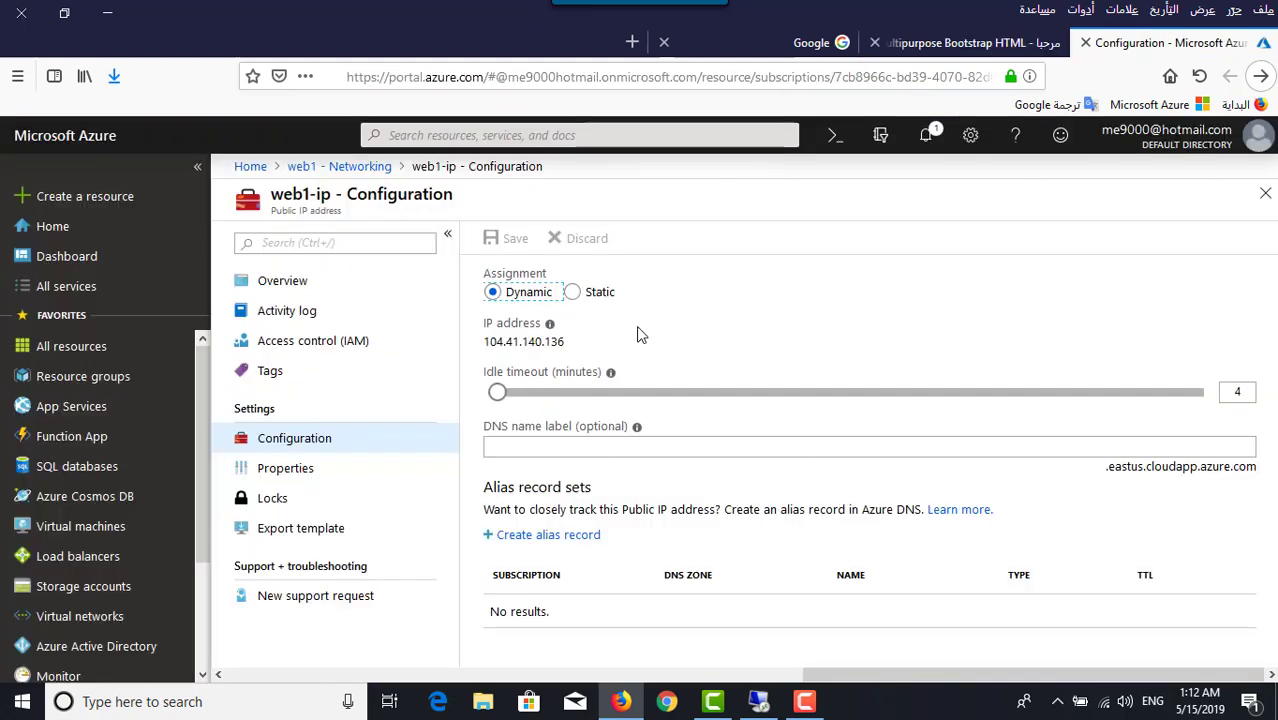
click(573, 293)
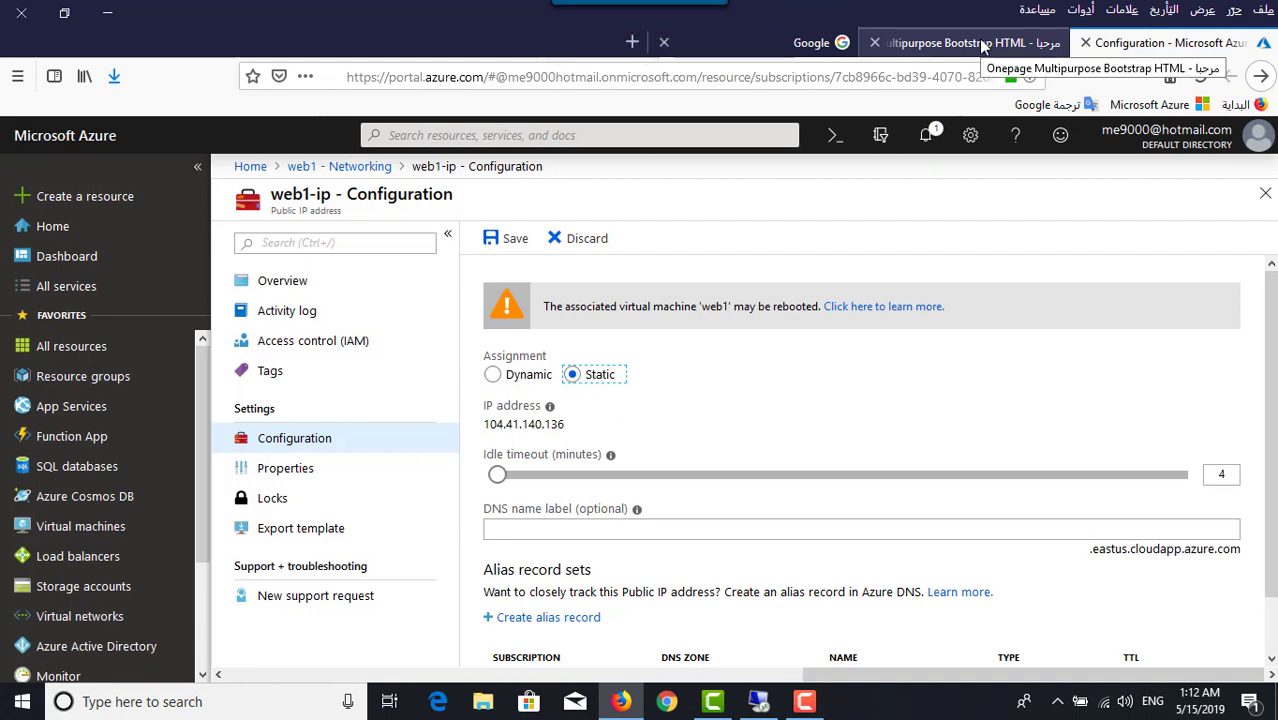
click(506, 243)
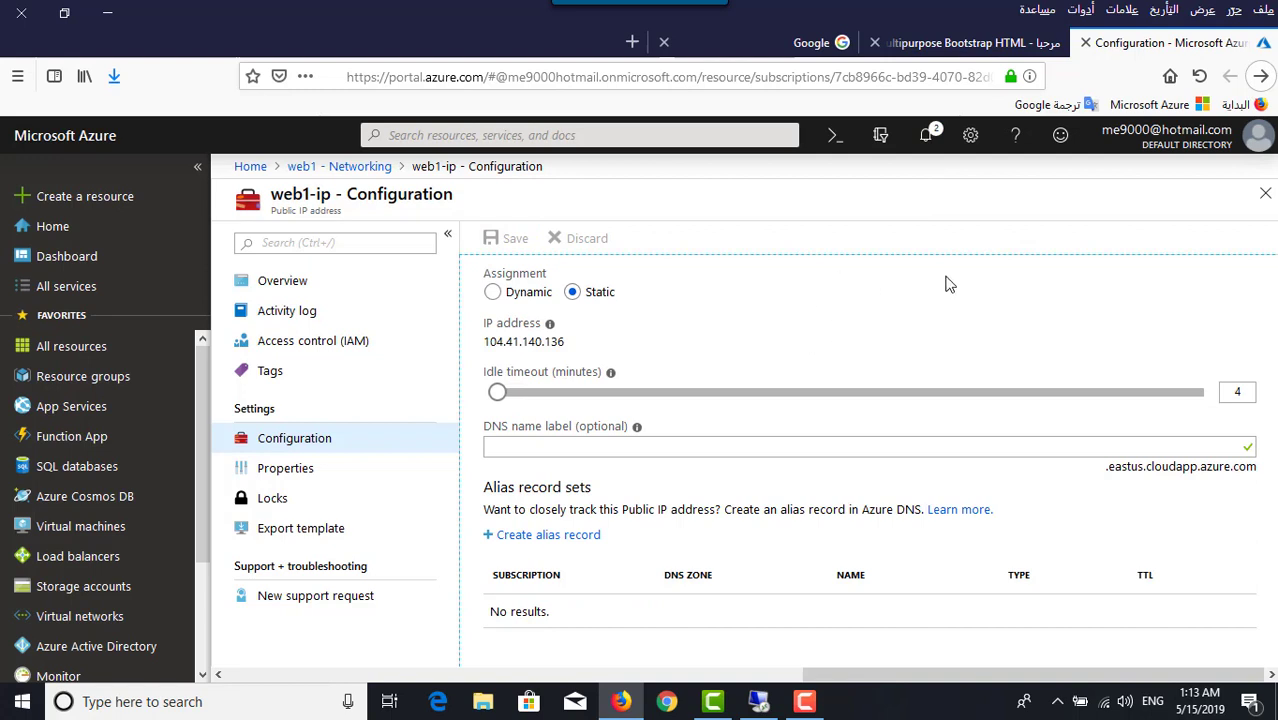
click(926, 137)
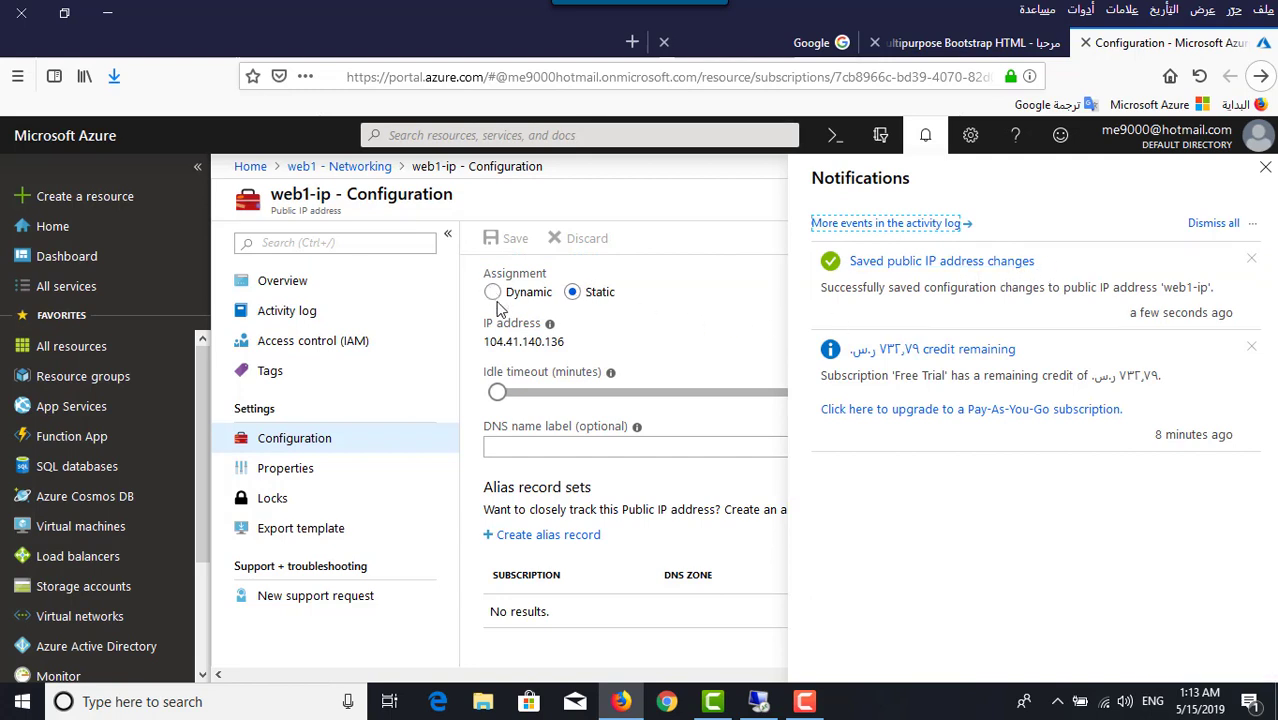
click(707, 307)
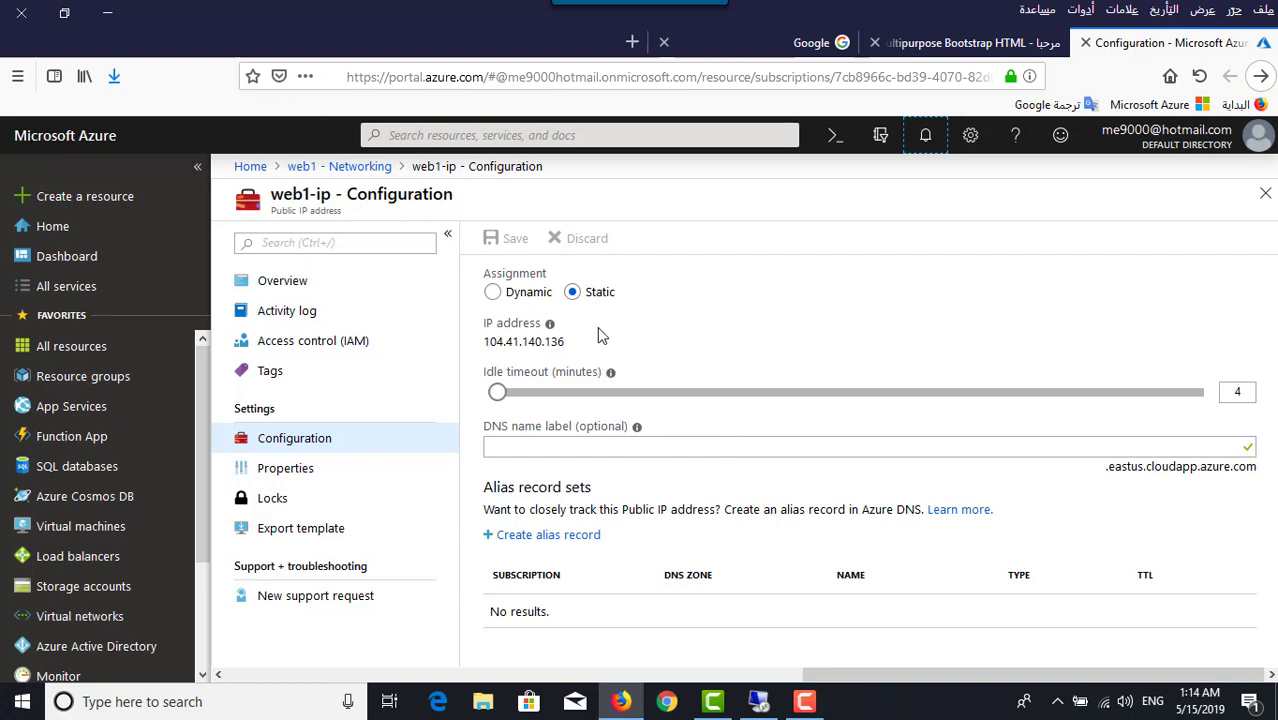
Enter websit1 as the DNS name label of web1-ip and save the configuration.
click(709, 445)
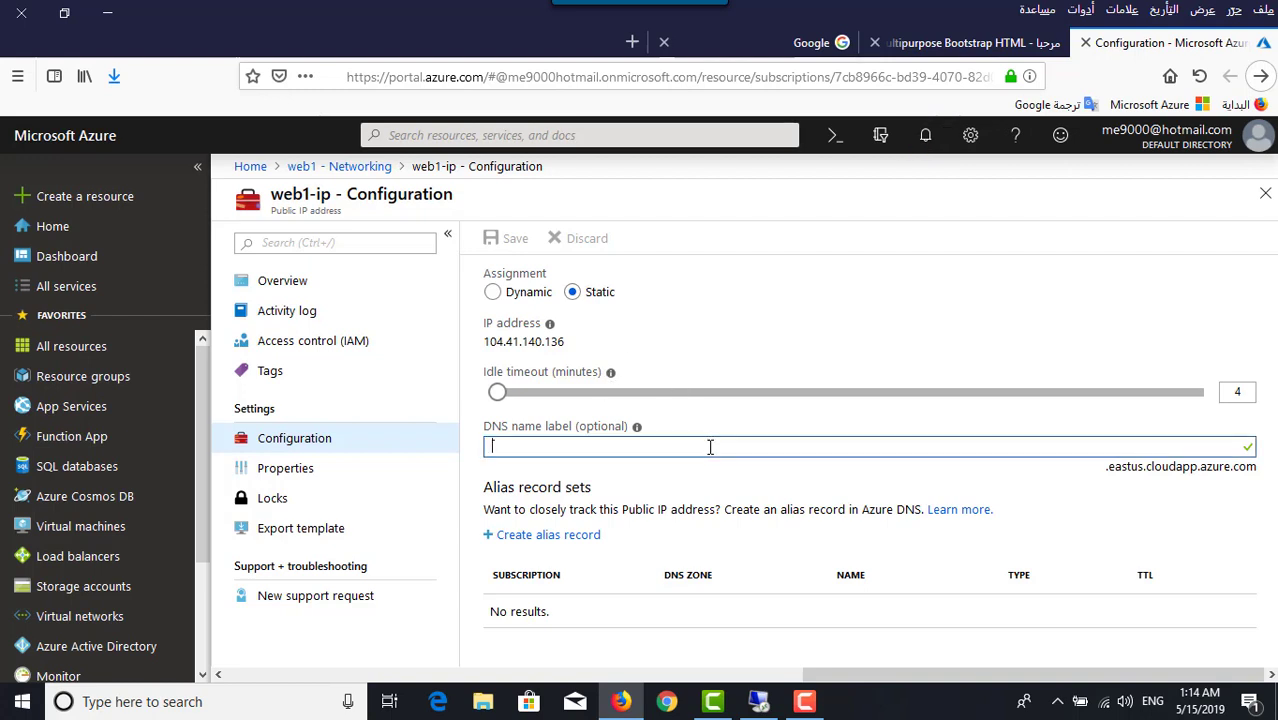
text(web)
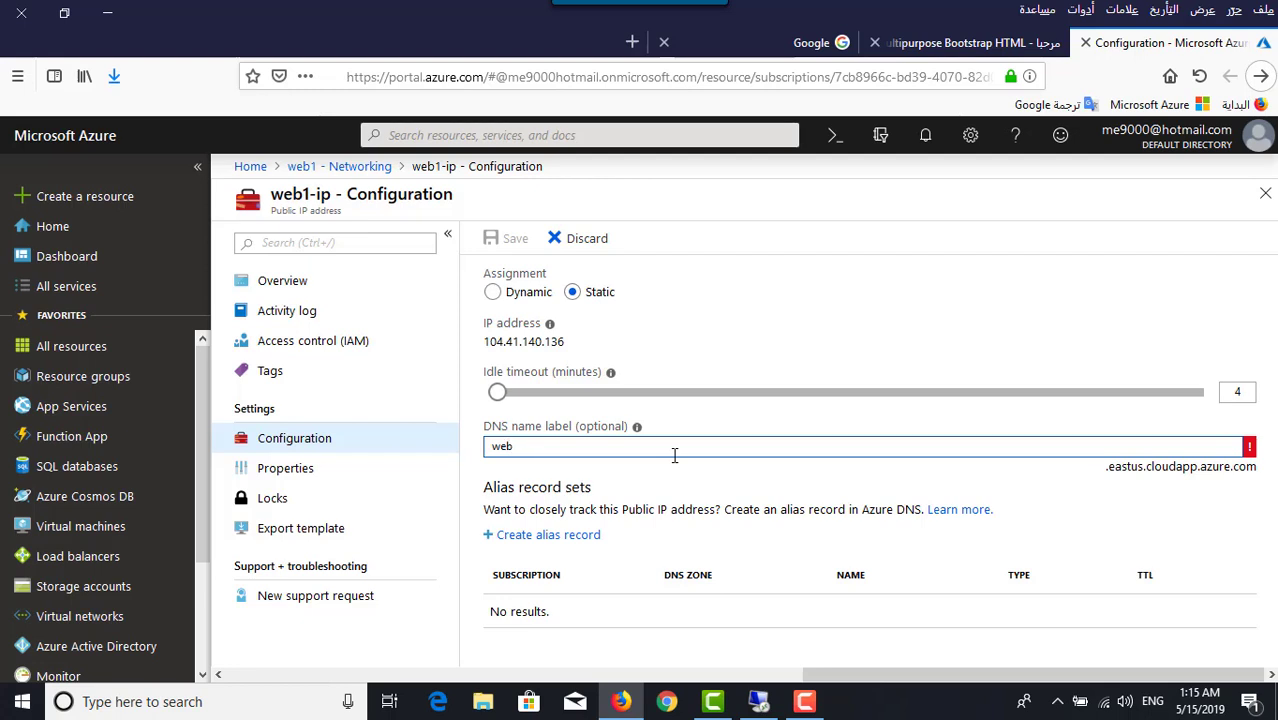
text(sit1)
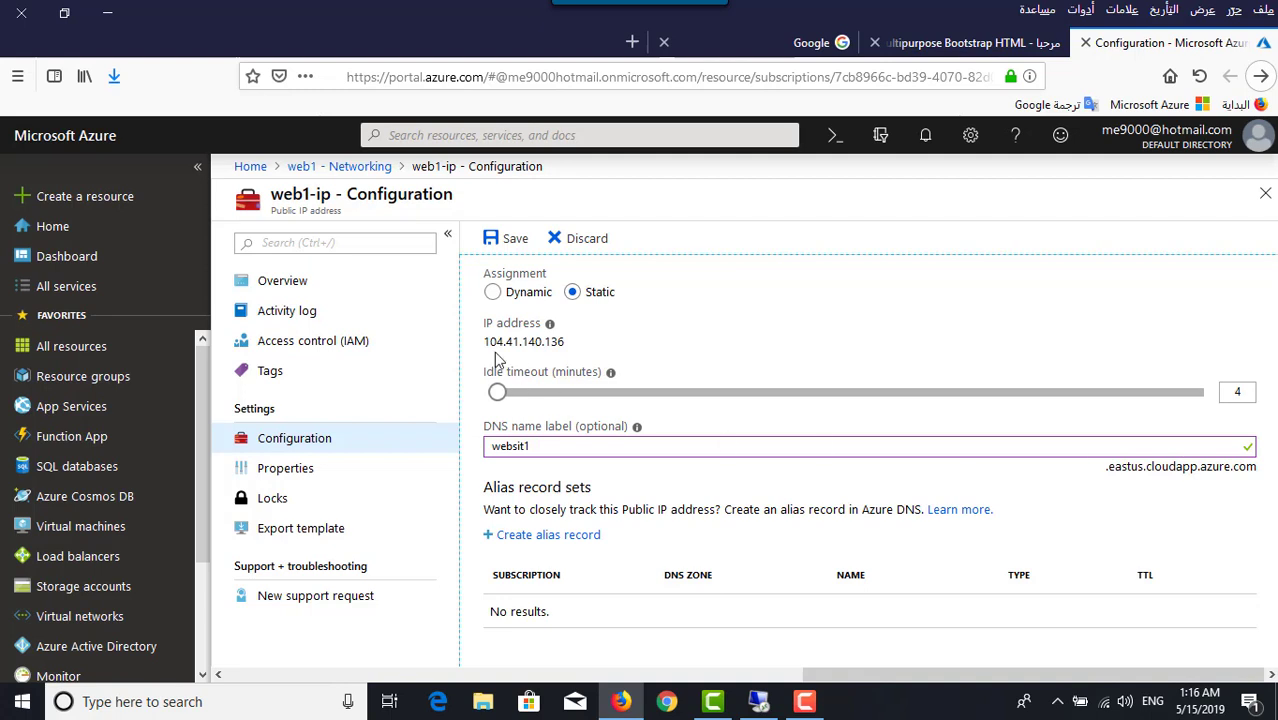
click(508, 240)
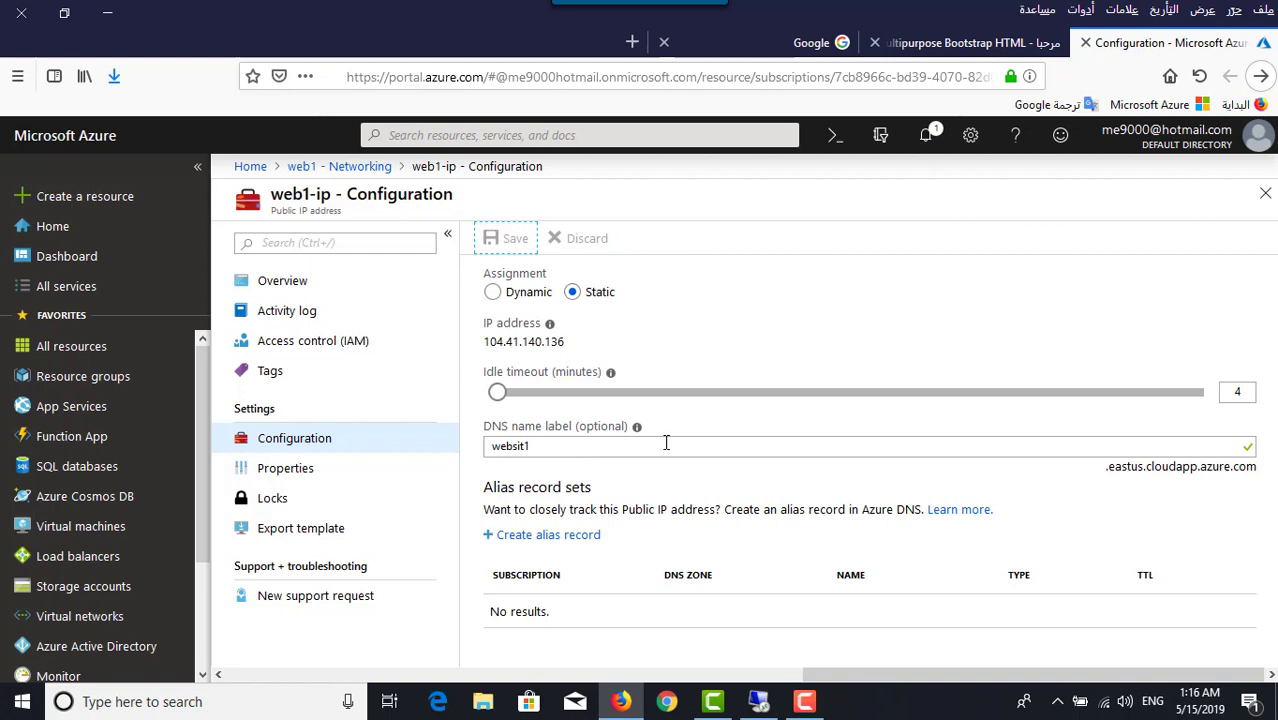
Copy the full DNS name from web1-ip's properties and open websit1.eastus.cloudapp.azure.com in a new browser tab.
click(287, 479)
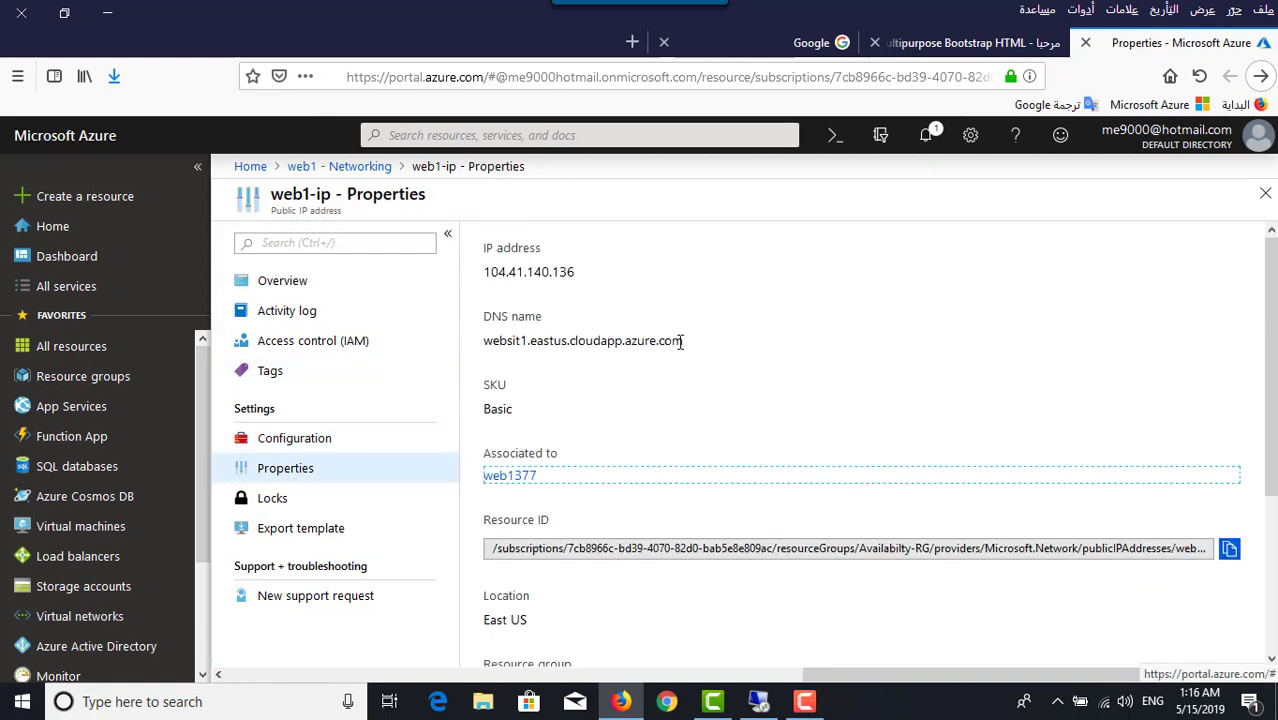
drag(681, 341, 487, 342)
key(ctrl+c)
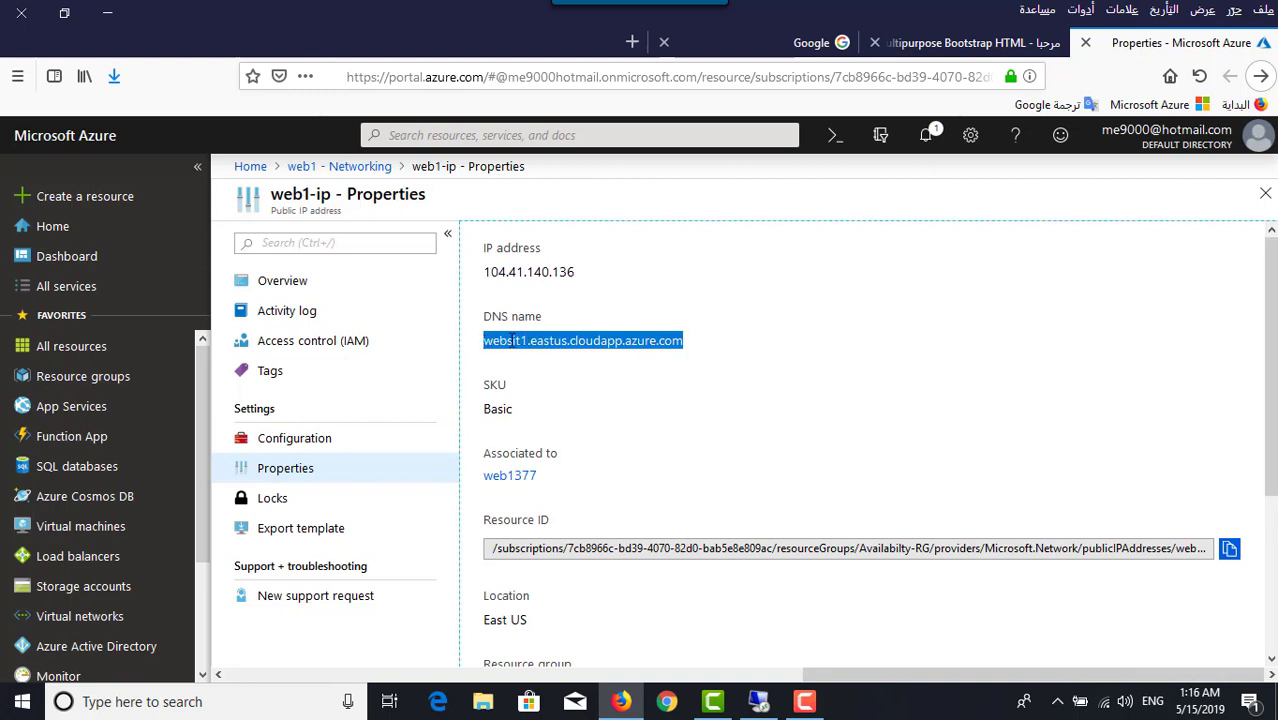
right_click(511, 340)
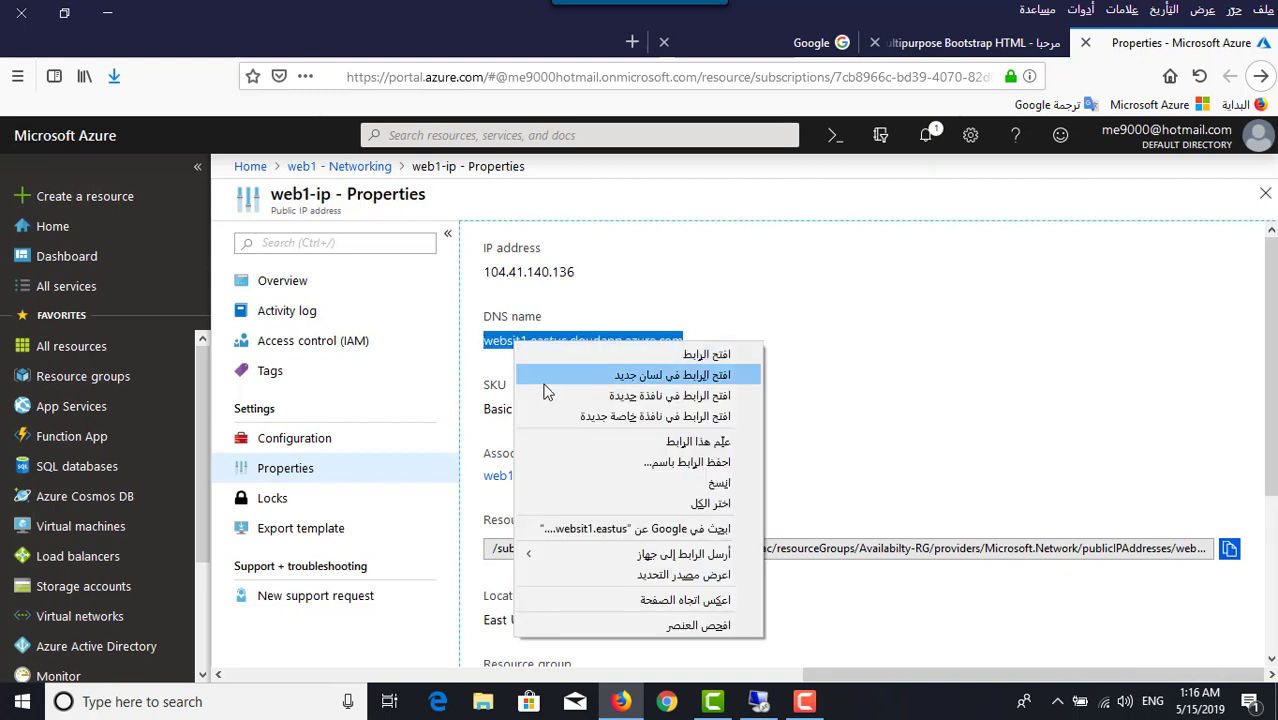
click(586, 482)
click(632, 42)
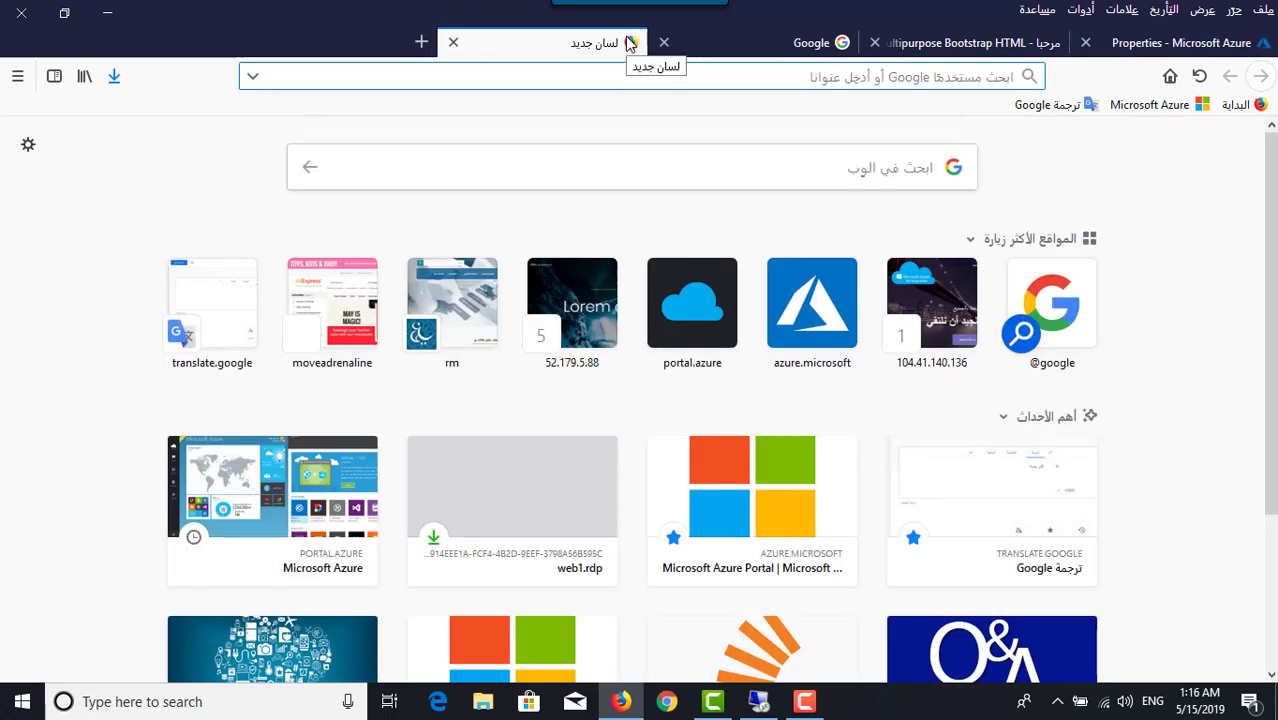
key(ctrl+v)
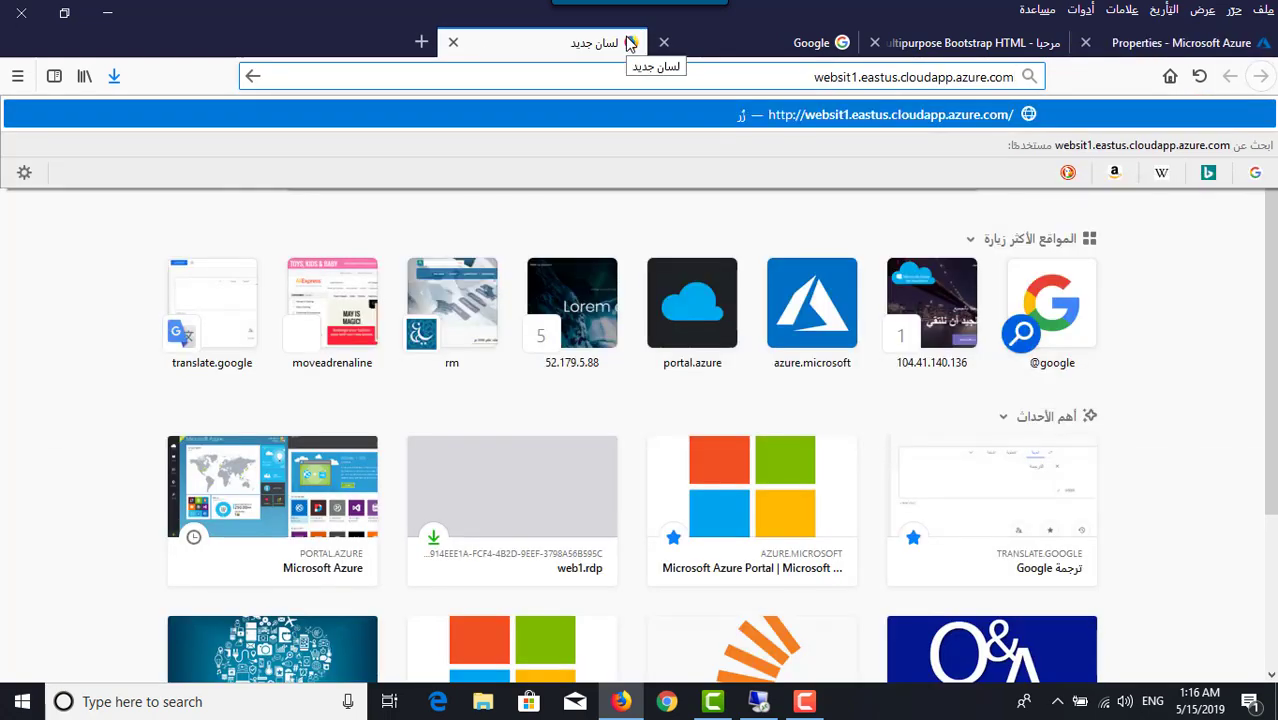
key(Return)
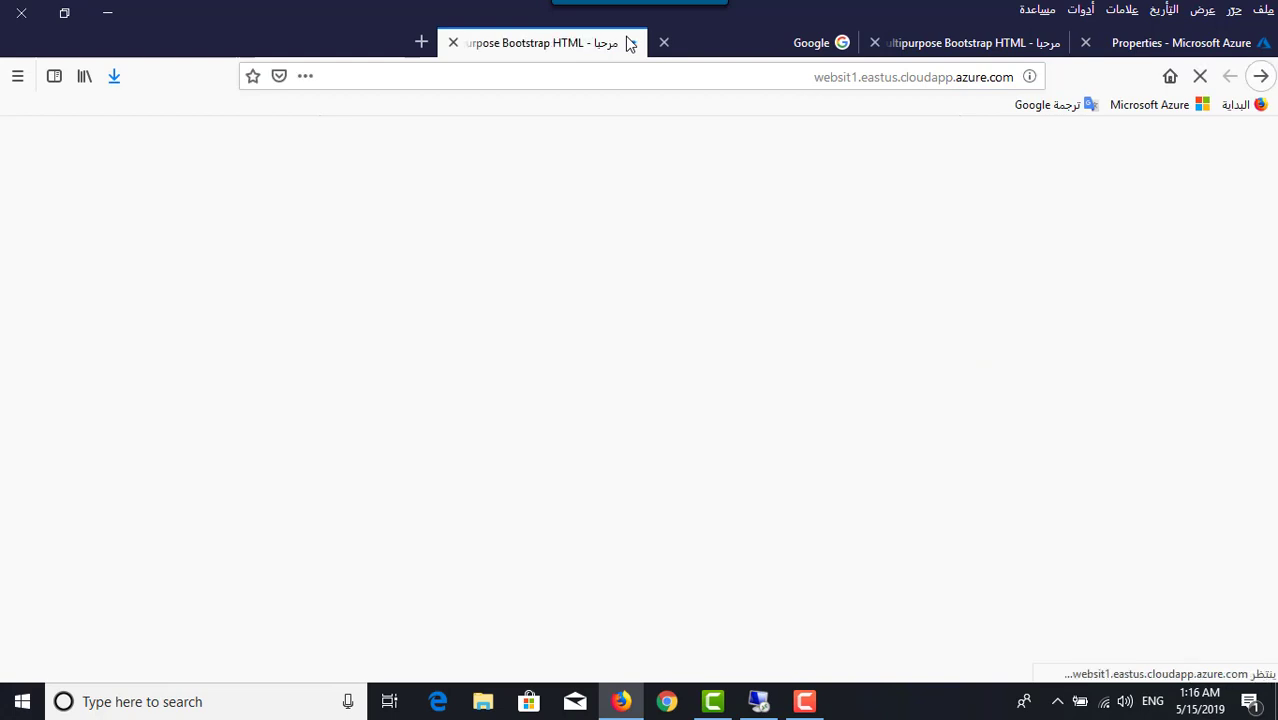